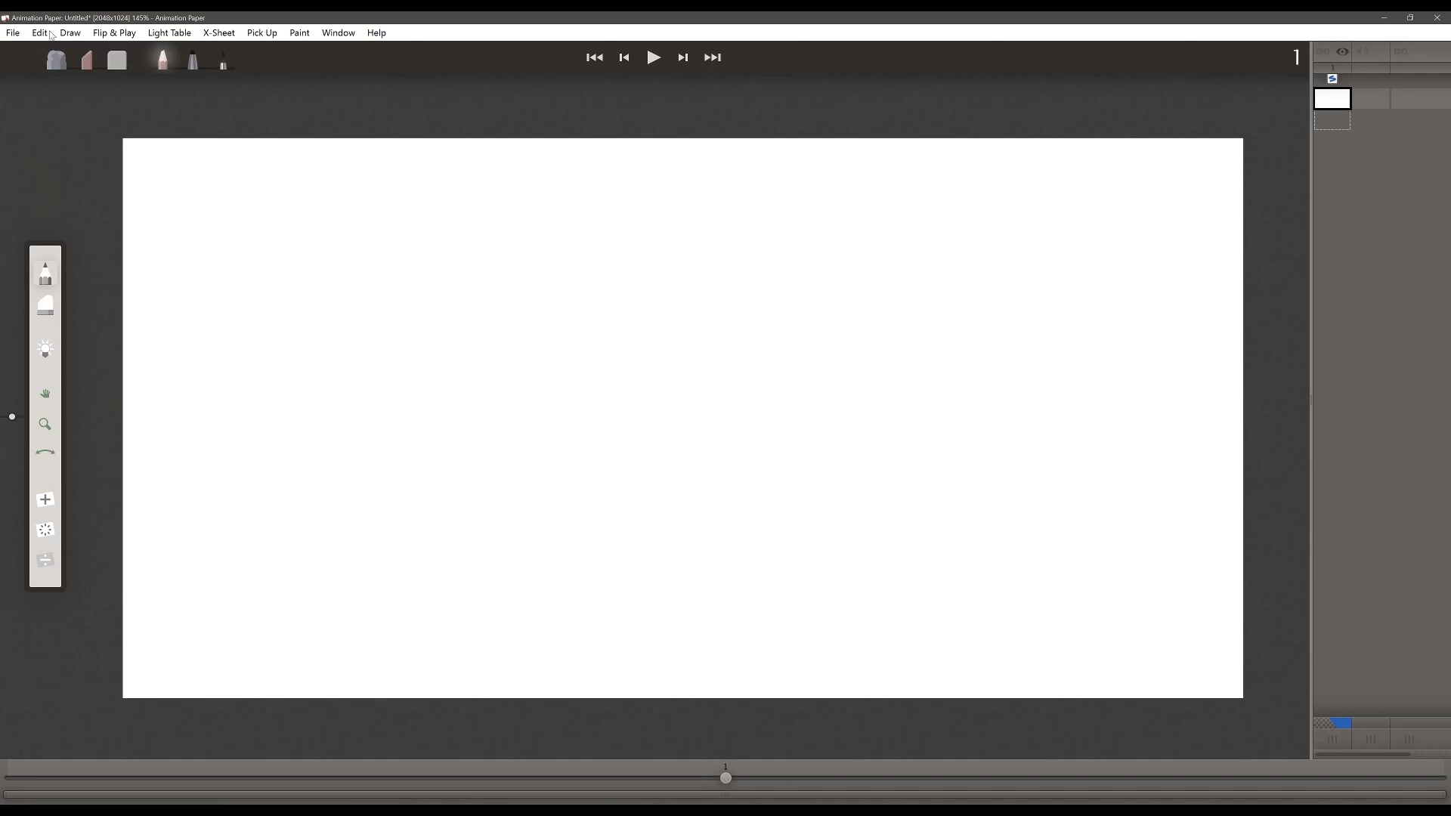
Keep the scene resolution at 2K in the scene settings and confirm.
left_click(12, 33)
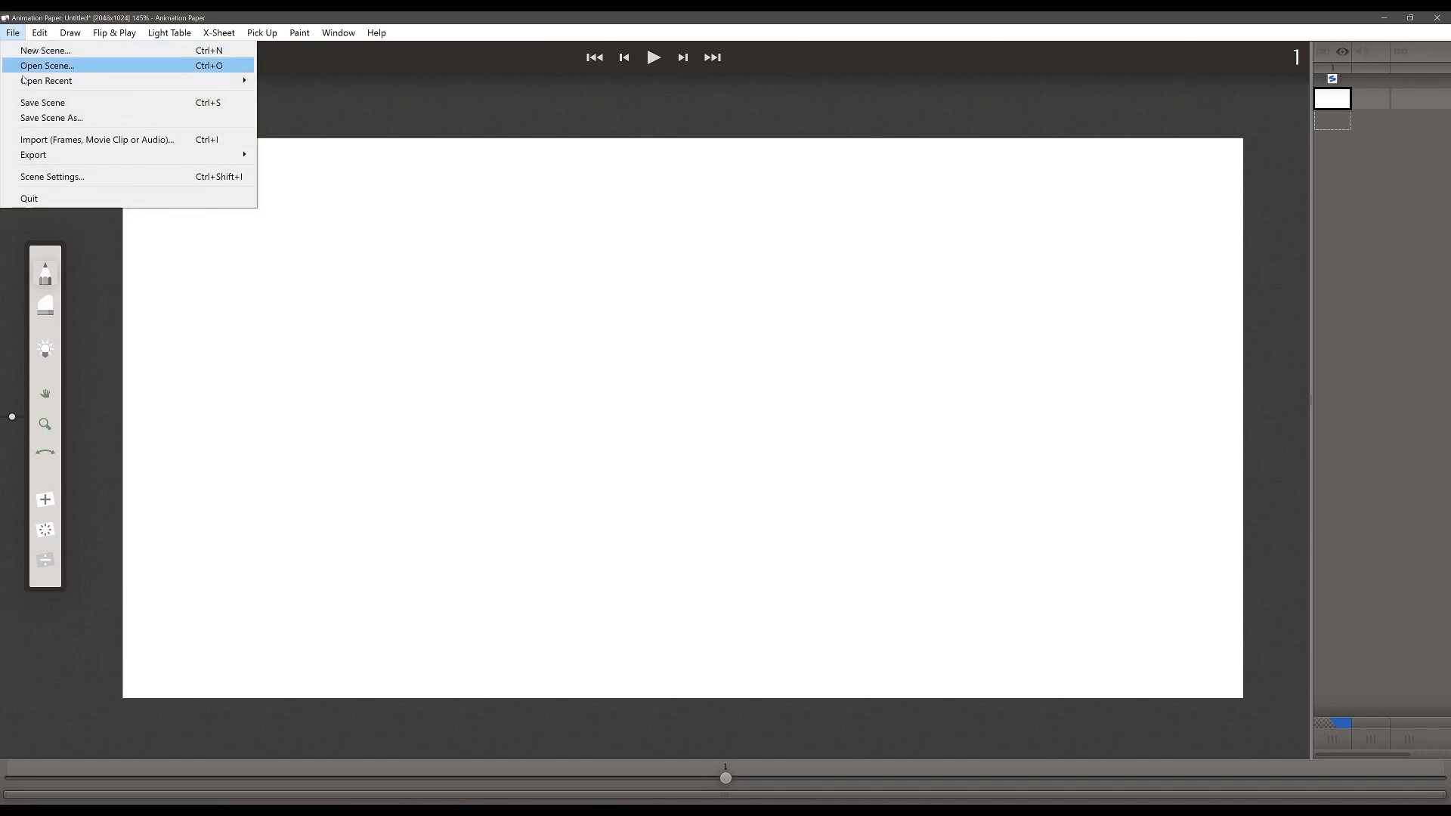
left_click(106, 181)
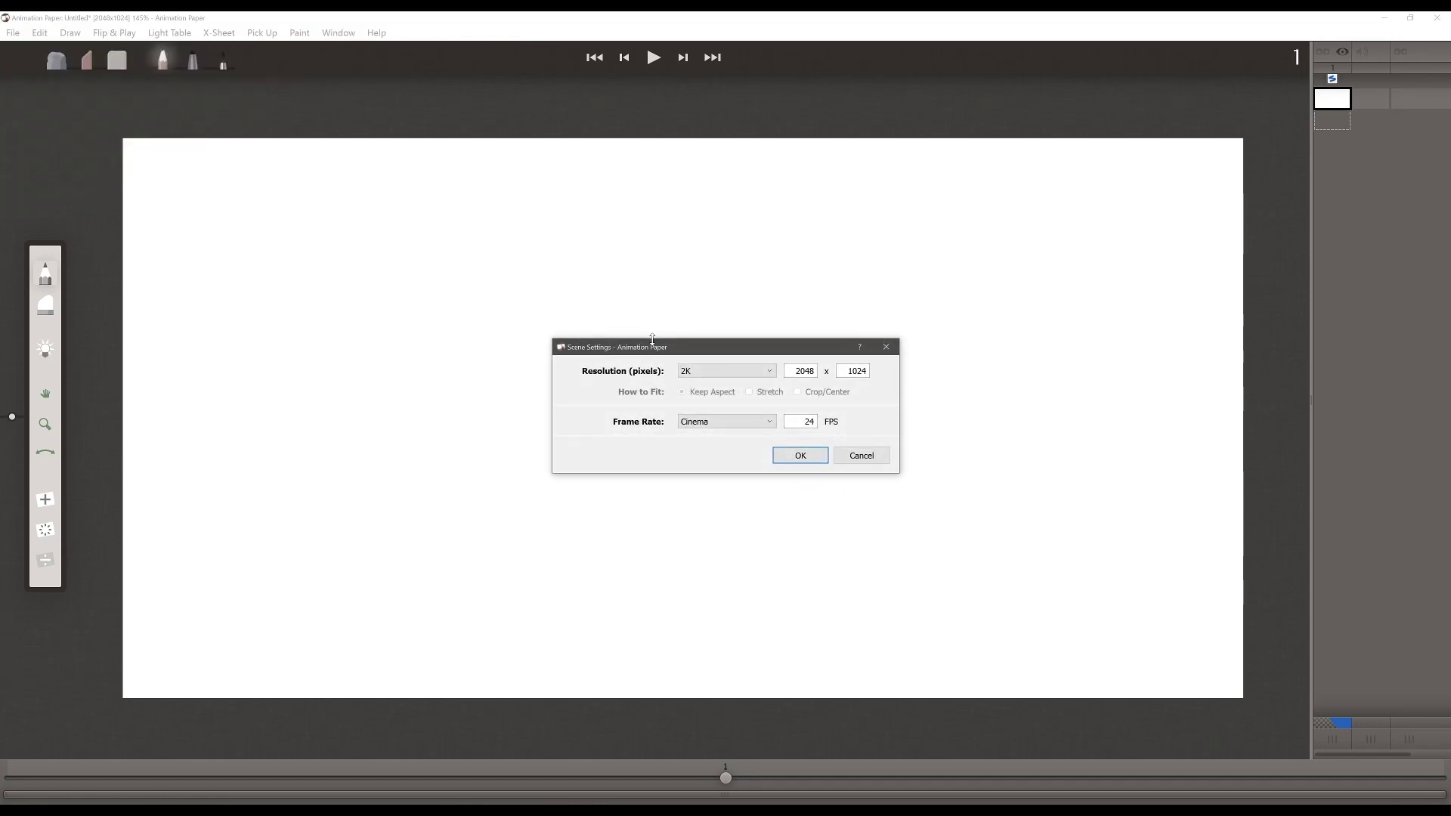
left_click_drag(731, 355, 646, 349)
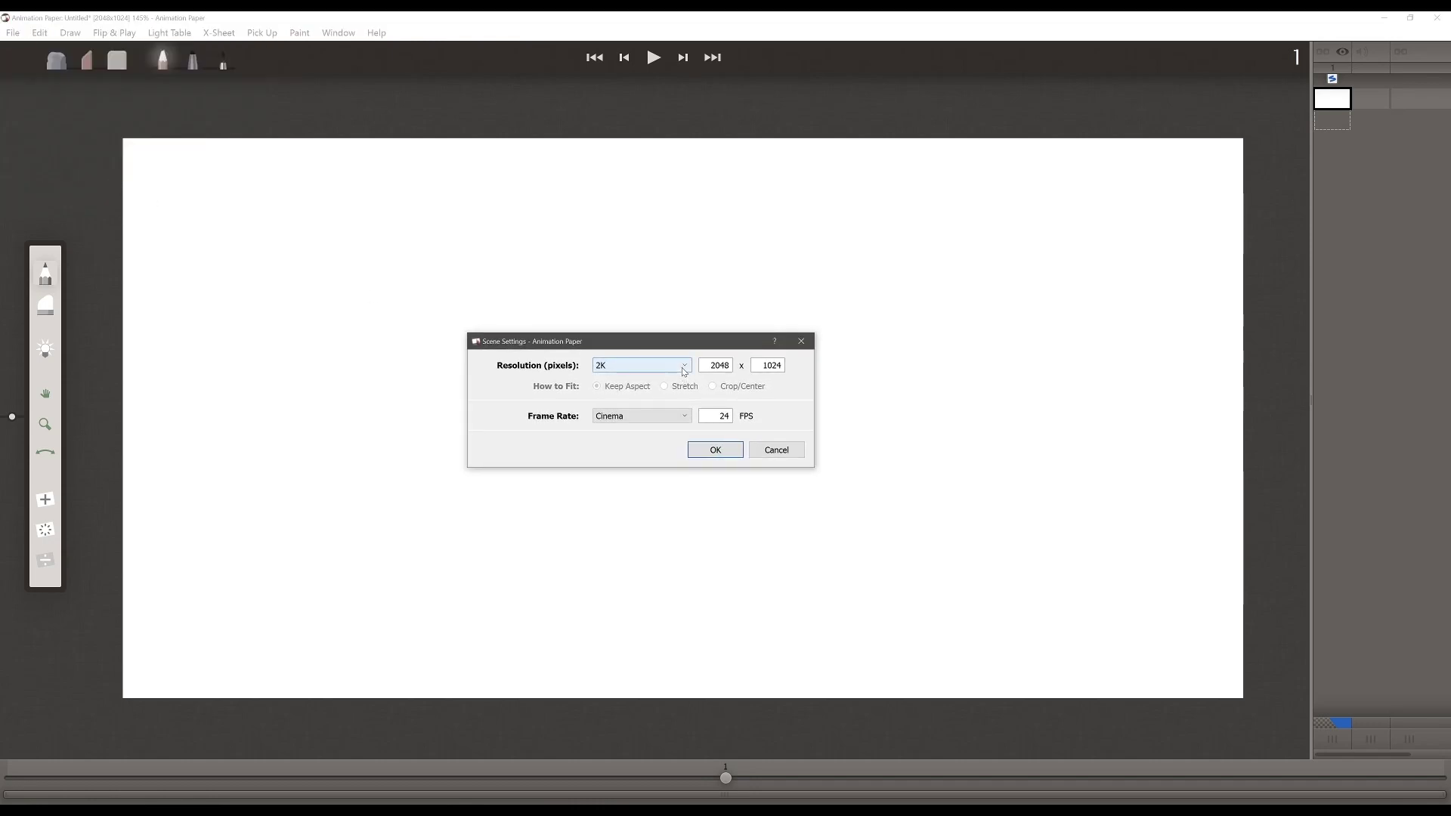
left_click(685, 368)
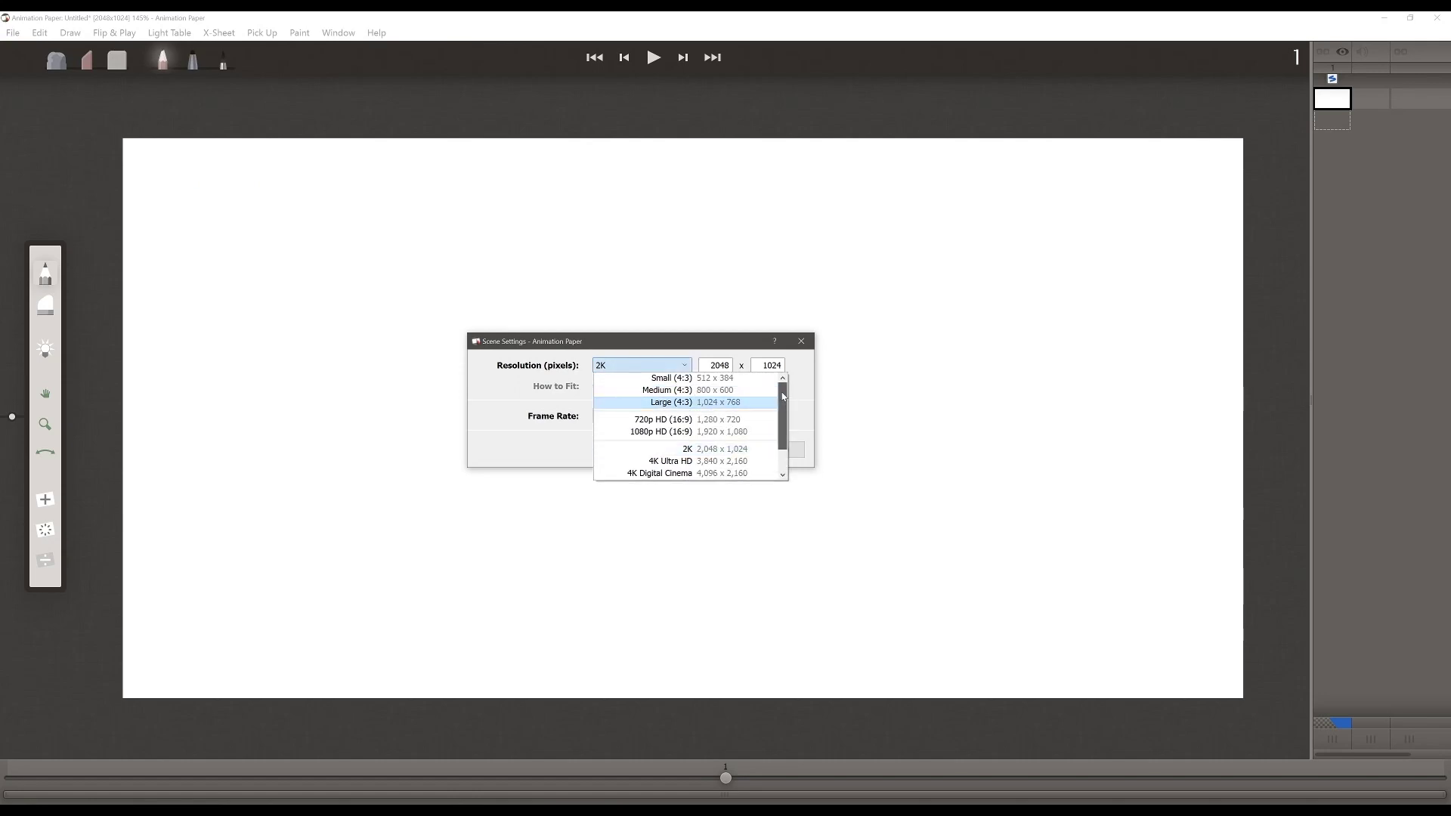
scroll(785, 400, "down", 1)
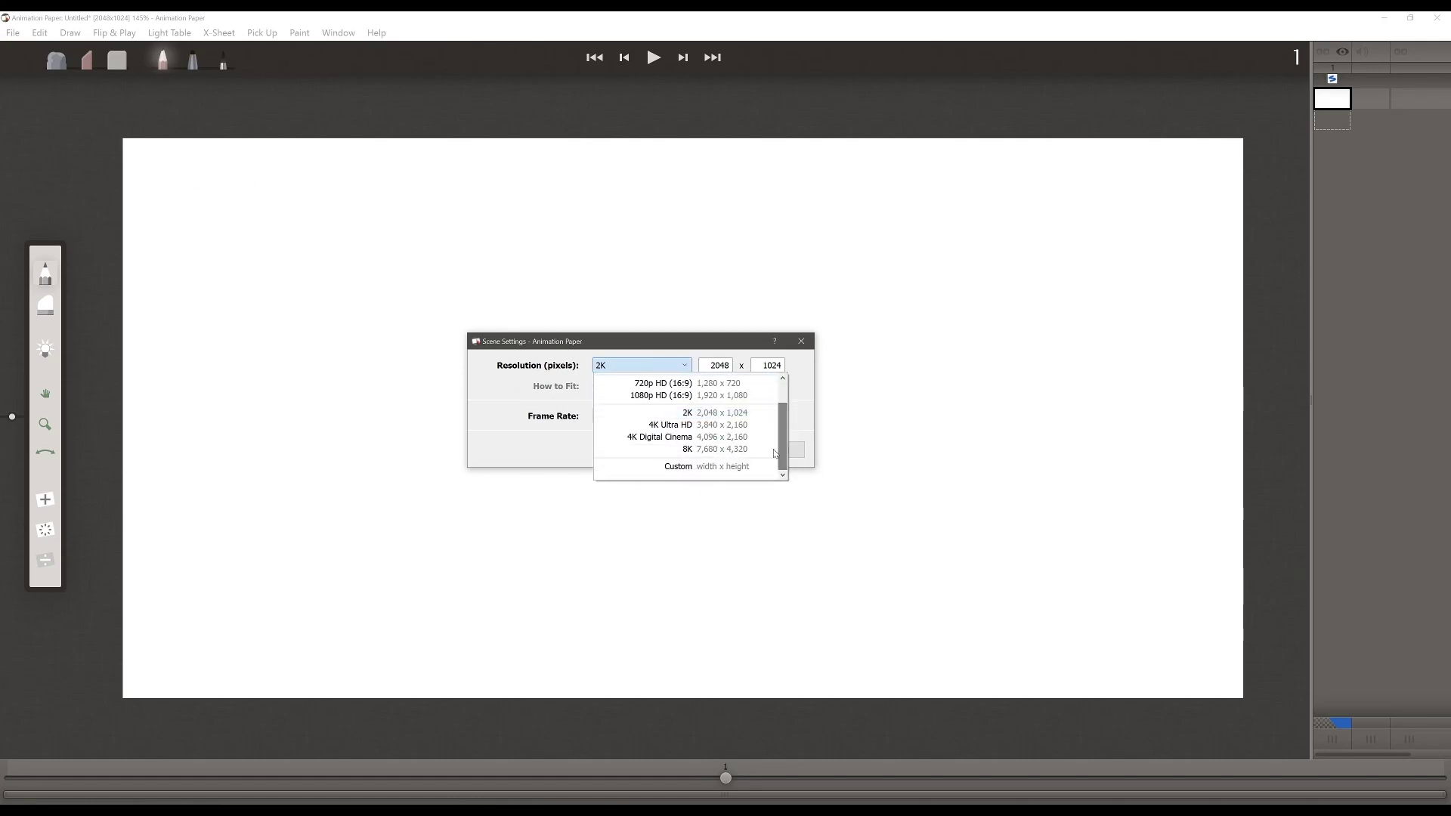
left_click(683, 372)
left_click(715, 452)
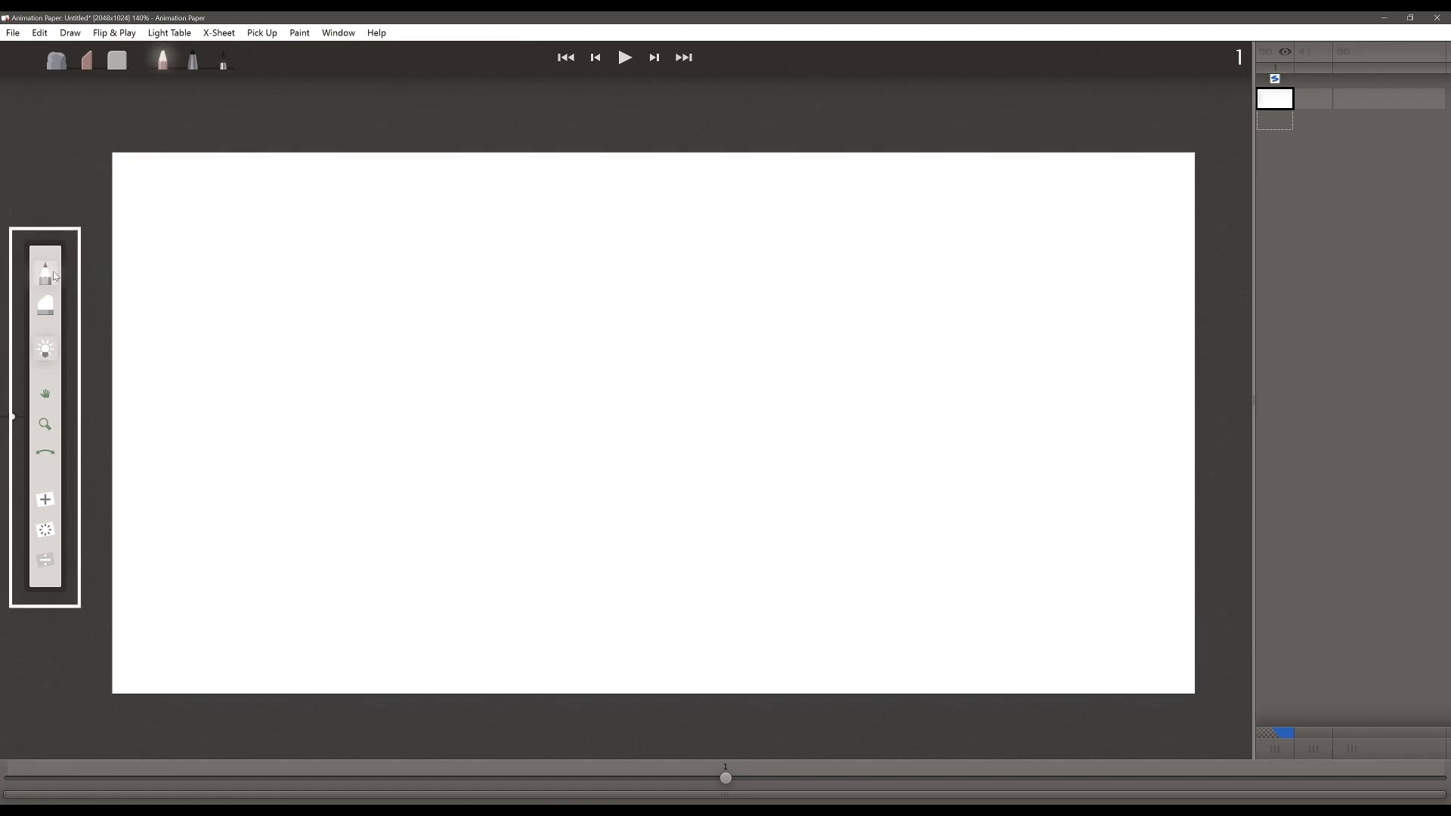
Sketch a test circle at the page centre, then erase it.
mouse_move(741, 344)
left_mouse_down()
mouse_move(768, 417)
mouse_move(745, 341)
mouse_move(749, 444)
left_mouse_up()
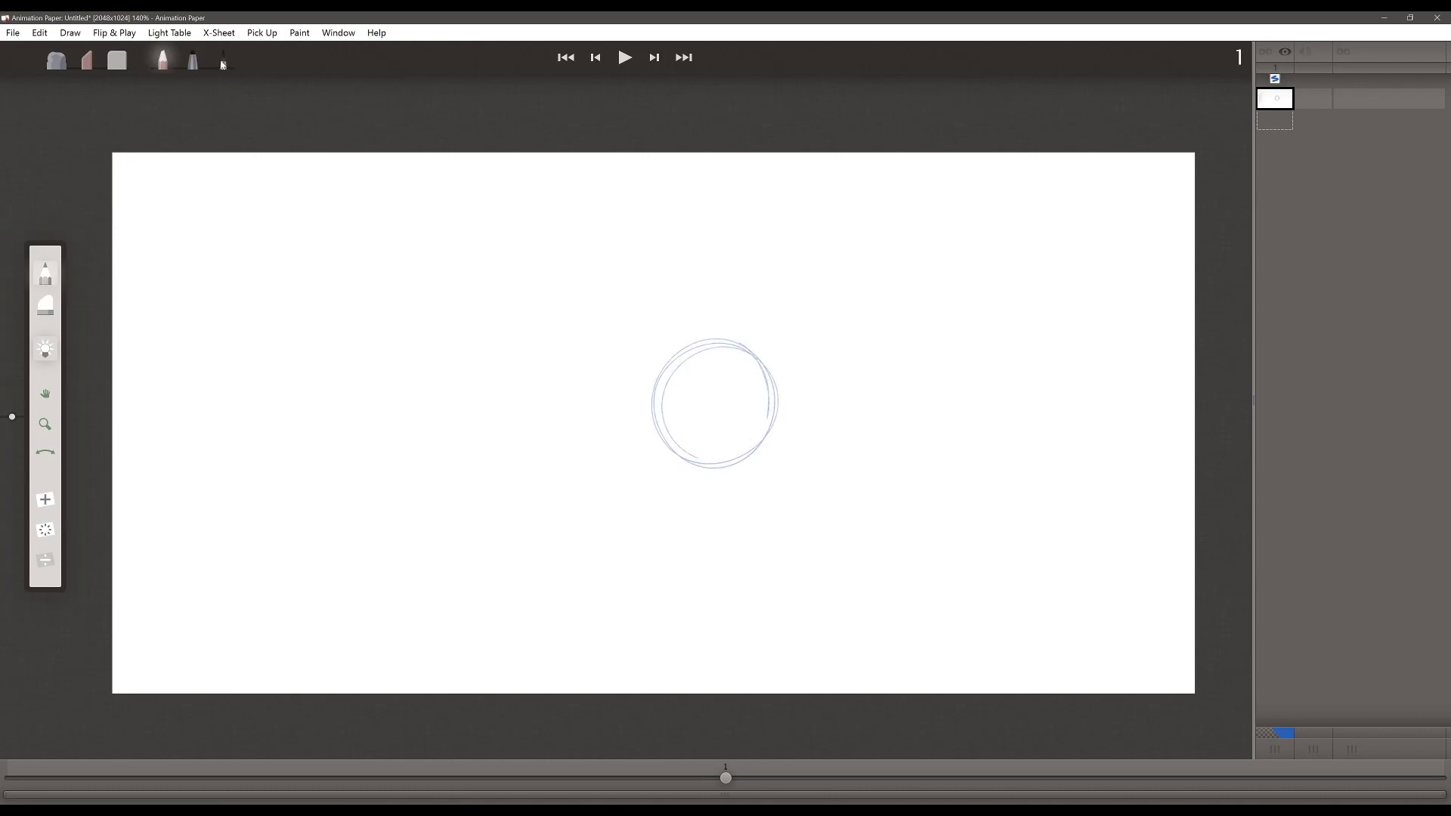
key("e")
mouse_move(752, 345)
left_mouse_down()
mouse_move(687, 453)
mouse_move(691, 349)
mouse_move(788, 375)
mouse_move(761, 453)
mouse_move(775, 383)
mouse_move(768, 425)
mouse_move(657, 395)
mouse_move(690, 469)
left_mouse_up()
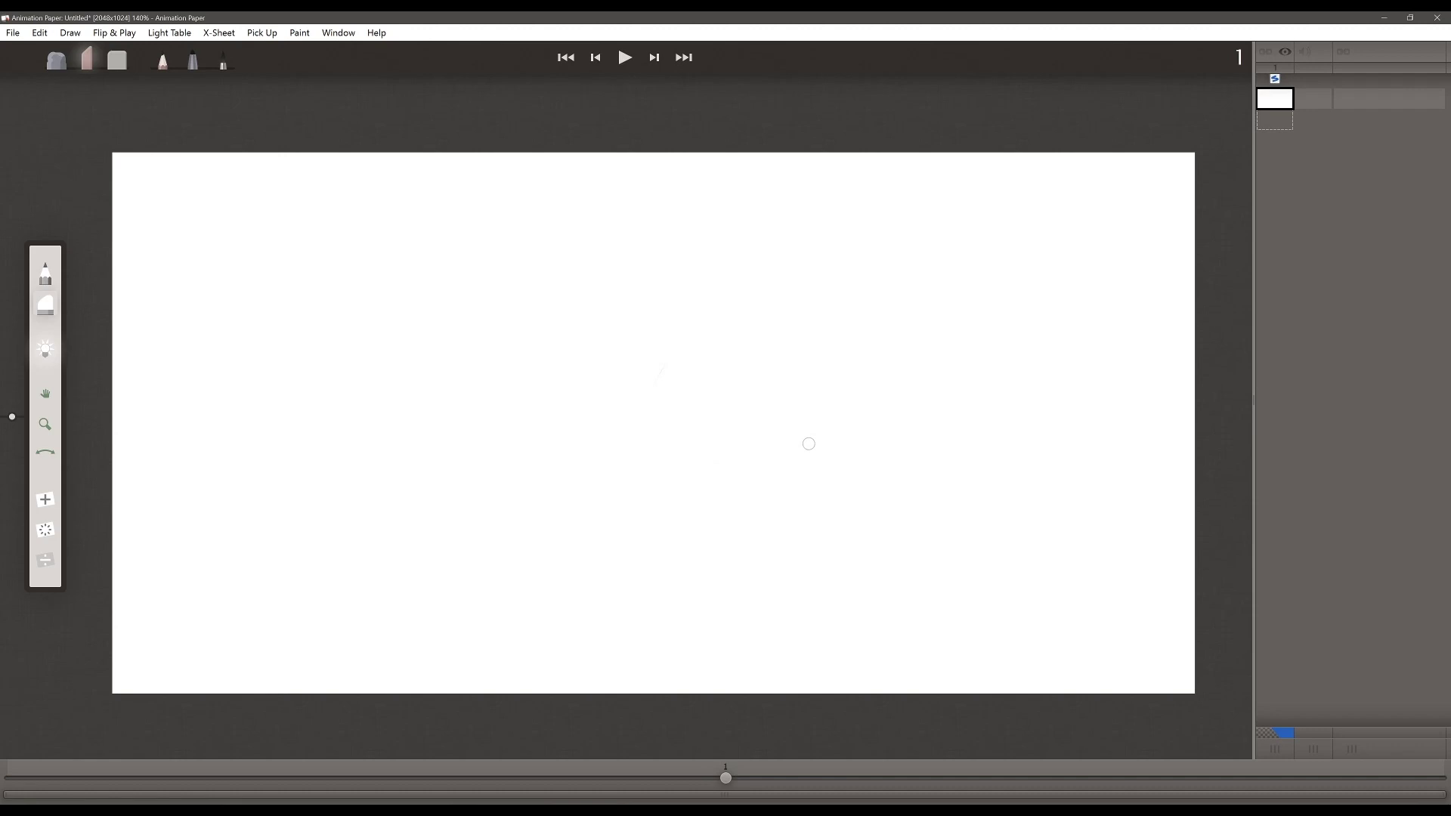
Pan, zoom and rotate the page, then reset rotation and zoom with Home.
key("space")
left_click_drag(808, 444, 897, 463)
left_click_drag(45, 428, 842, 590)
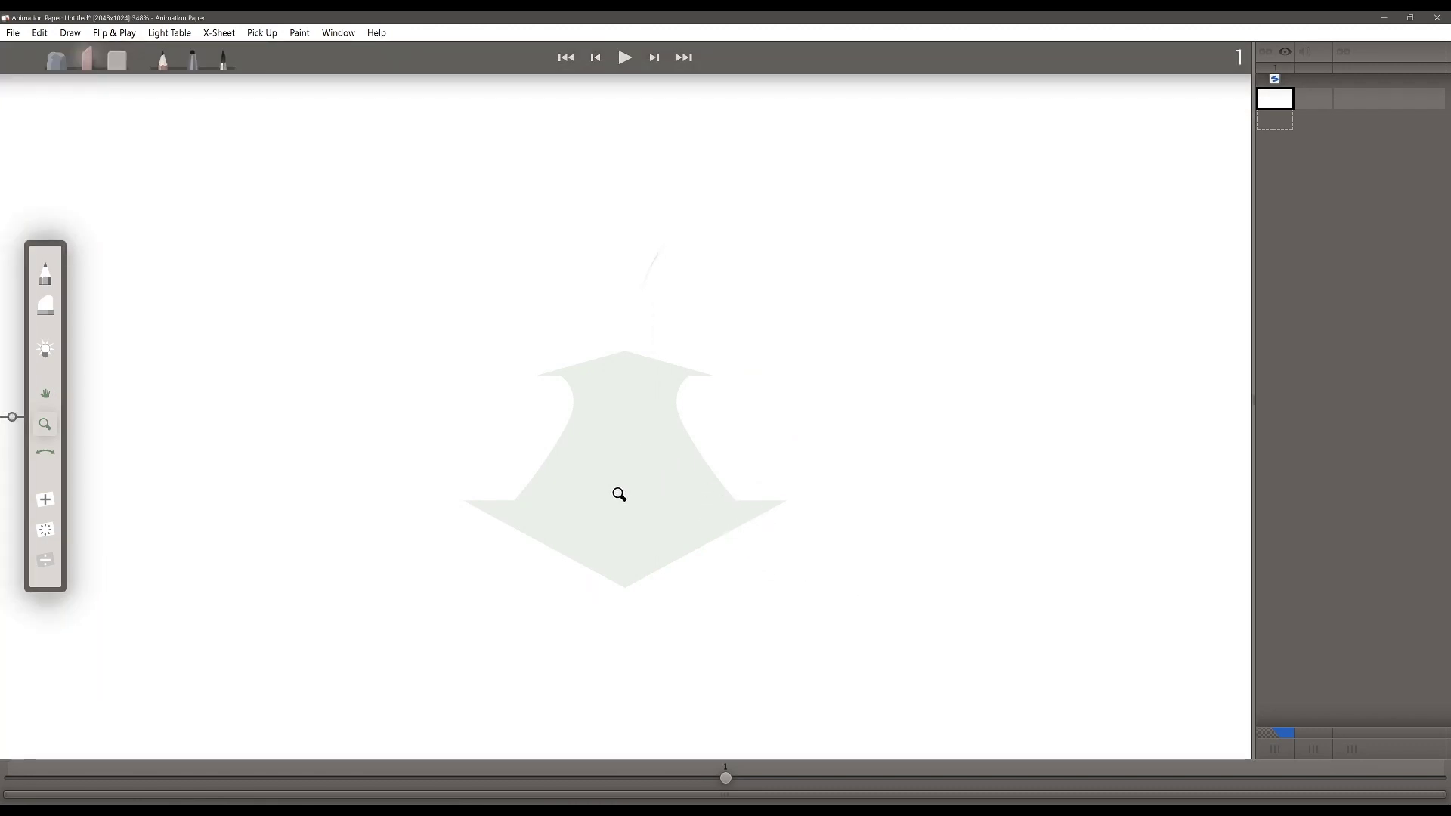
left_click_drag(619, 495, 464, 146)
left_click(46, 452)
mouse_move(307, 261)
left_mouse_down()
mouse_move(320, 457)
mouse_move(302, 434)
mouse_move(281, 256)
mouse_move(300, 206)
mouse_move(294, 421)
mouse_move(303, 263)
left_mouse_up()
key("Home")
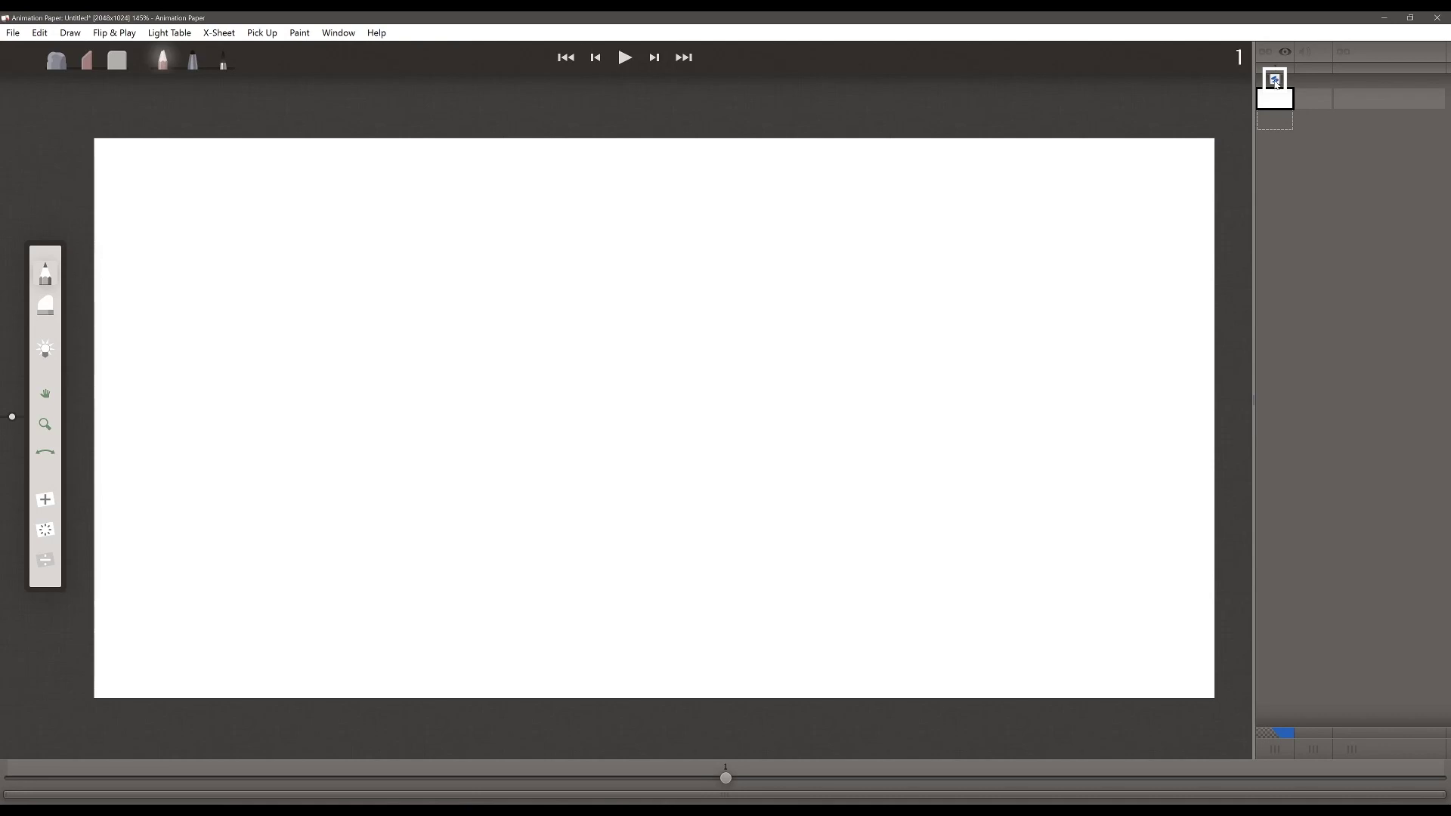
Add two new layer columns, making layer 9 red and layer 10 green.
left_click(1276, 84)
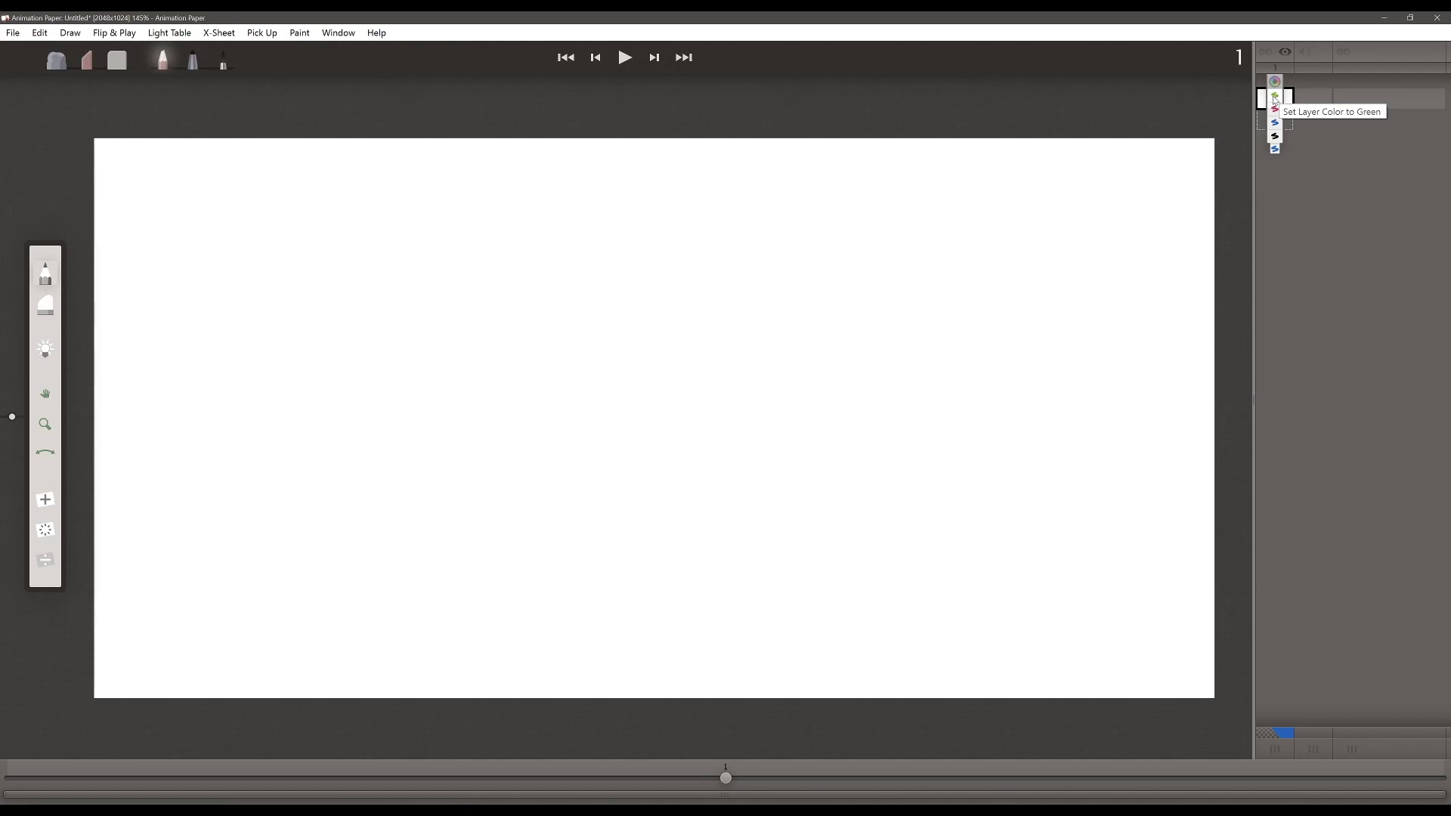
left_click(1313, 332)
key("ctrl+z")
key("ctrl+z")
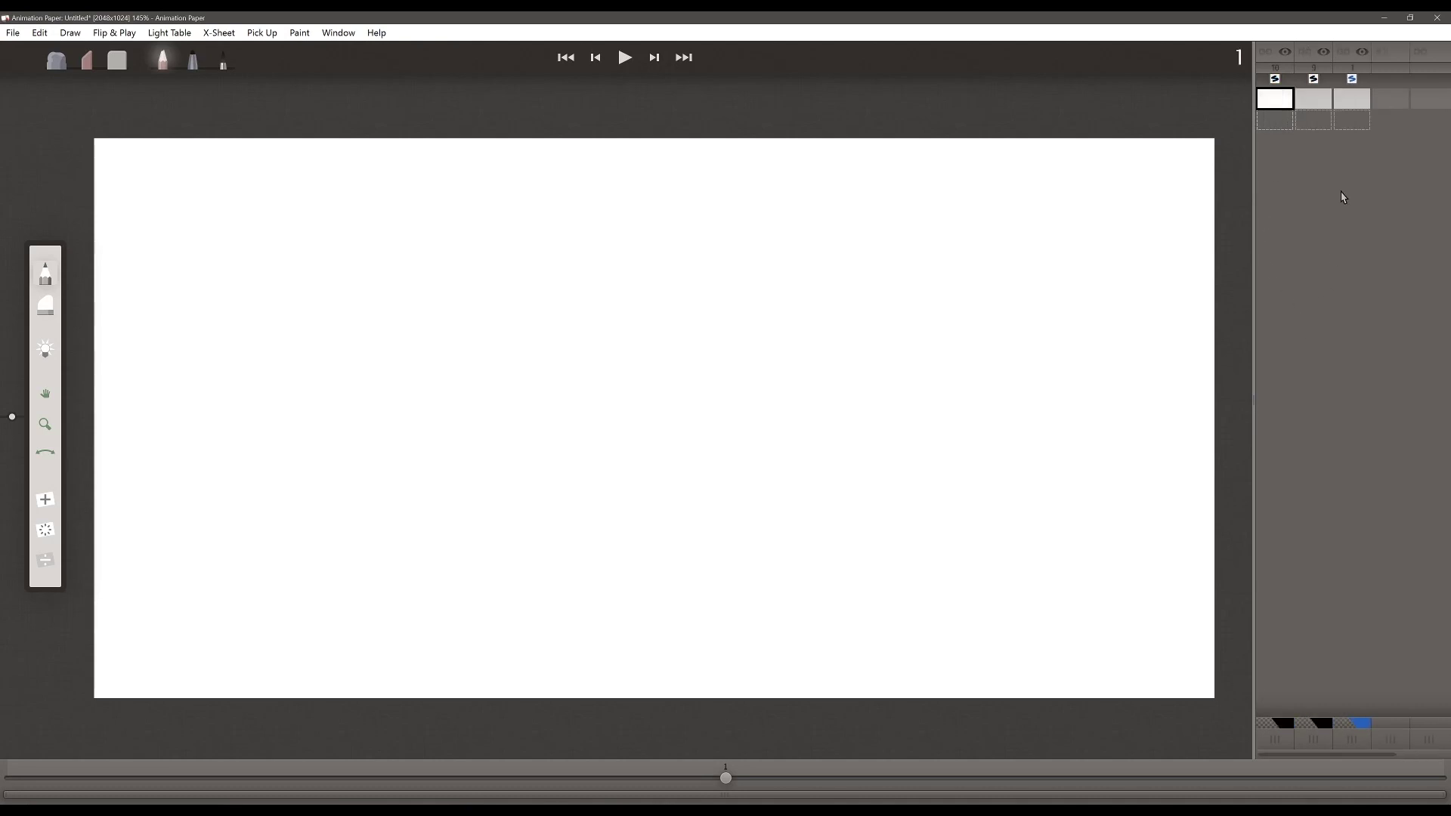
left_click(1315, 80)
left_click(1314, 108)
left_click(1276, 81)
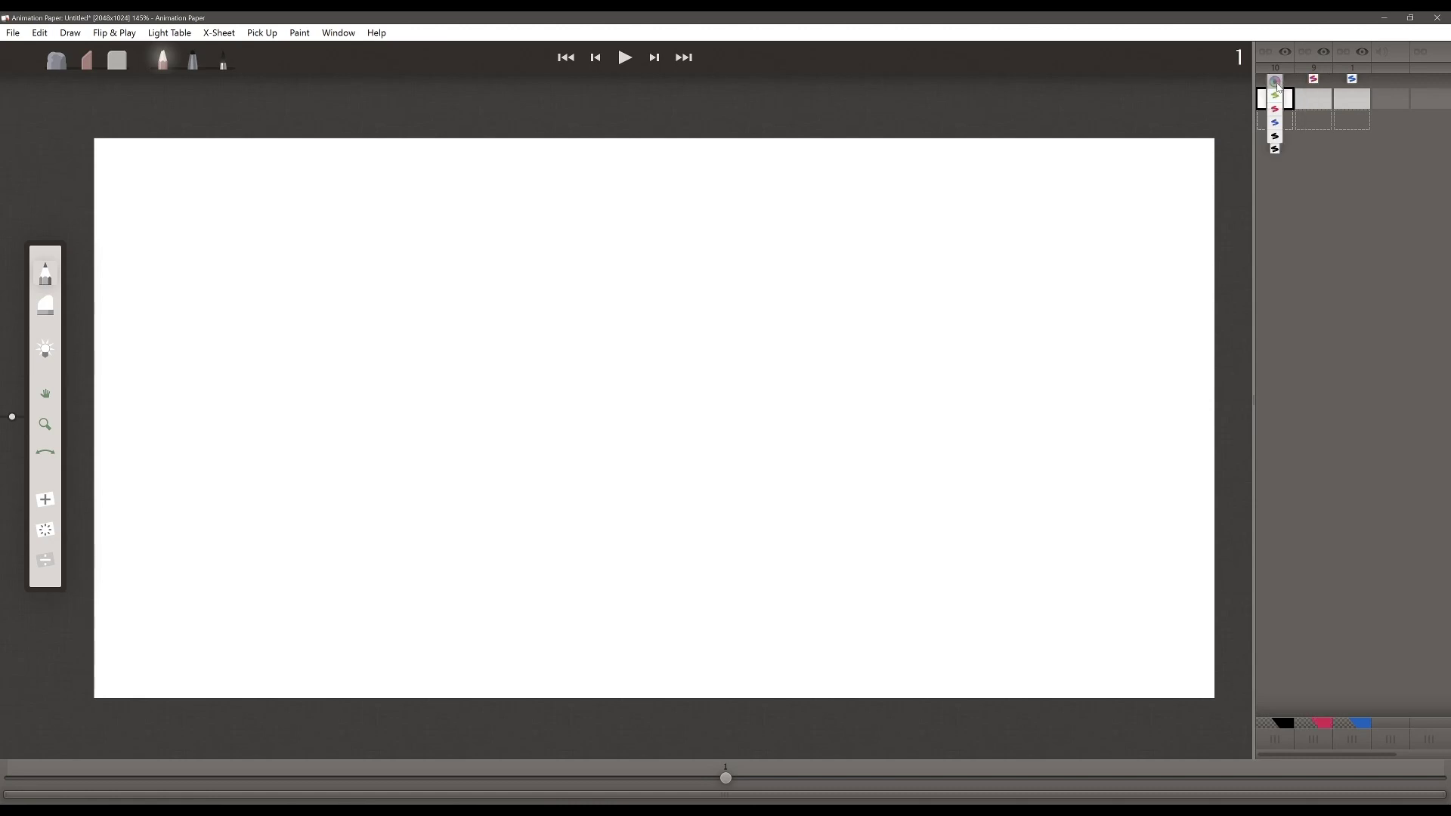
left_click(1275, 95)
Draw a round head on layer 1, red eyes on layer 9 and a green smile on layer 10.
left_click(1349, 102)
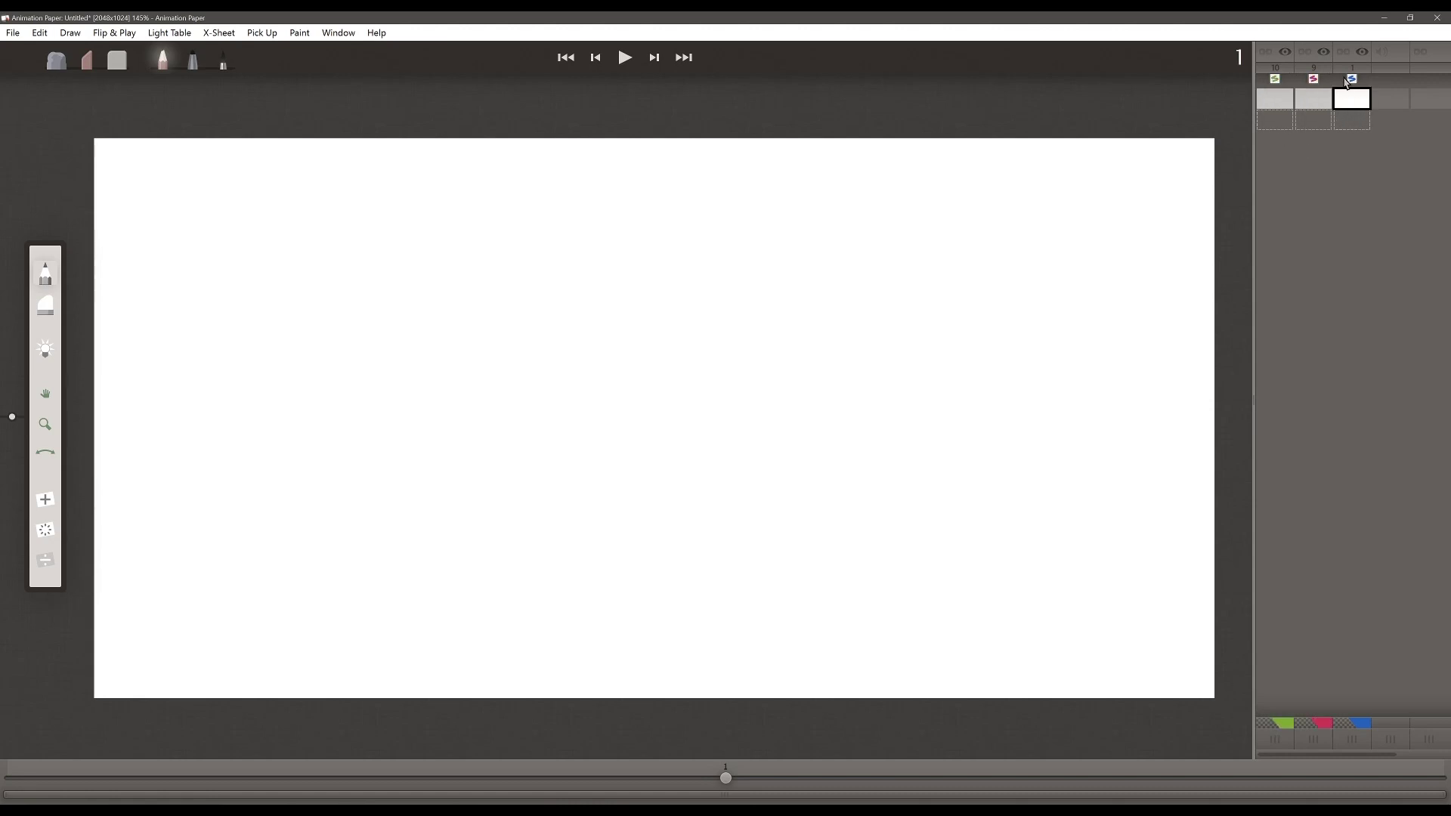
mouse_move(899, 437)
left_mouse_down()
mouse_move(790, 513)
mouse_move(779, 388)
mouse_move(804, 480)
mouse_move(871, 479)
left_mouse_up()
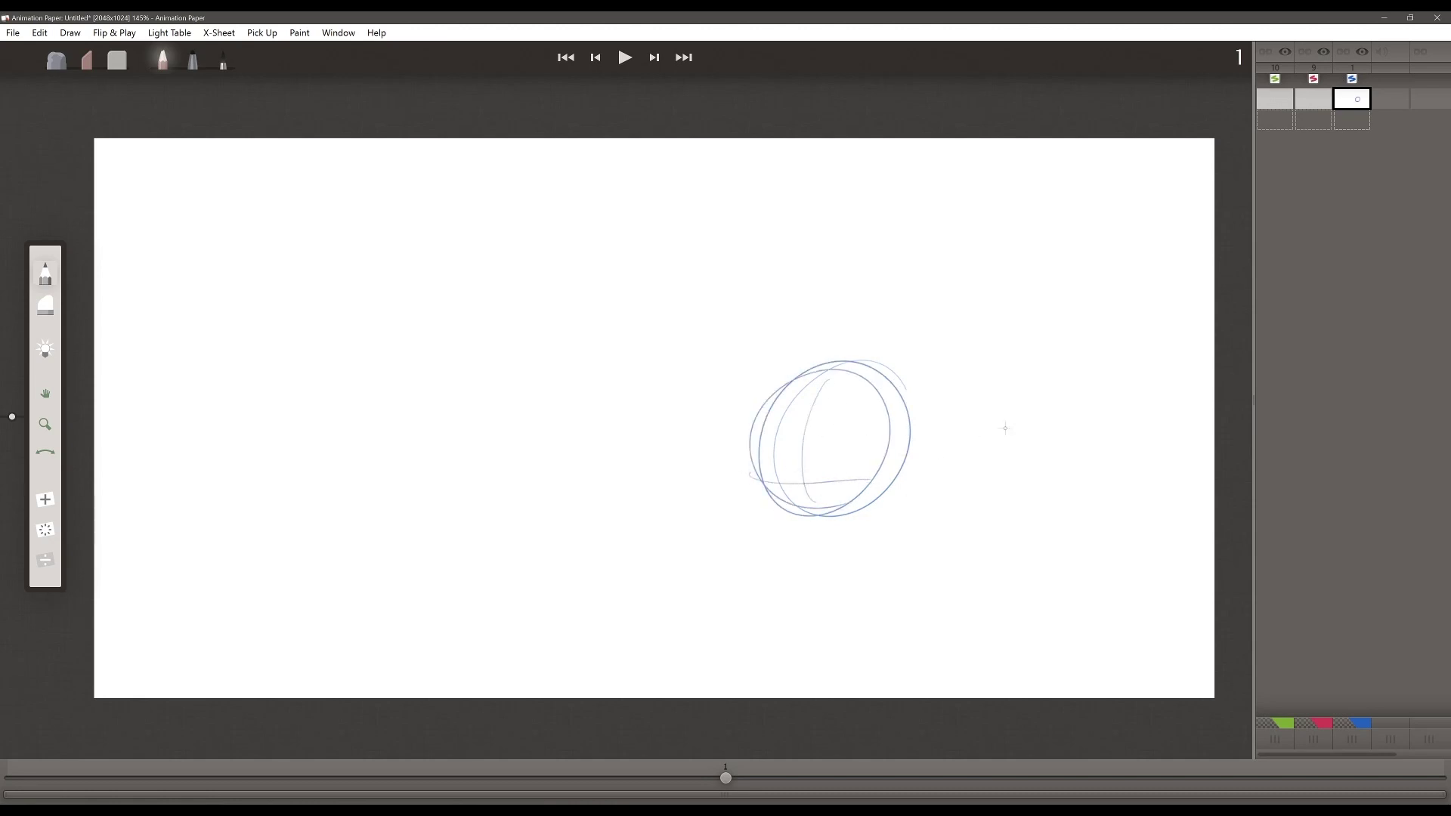
left_click(1315, 105)
mouse_move(826, 411)
left_mouse_down()
mouse_move(838, 417)
mouse_move(774, 446)
mouse_move(786, 459)
left_mouse_up()
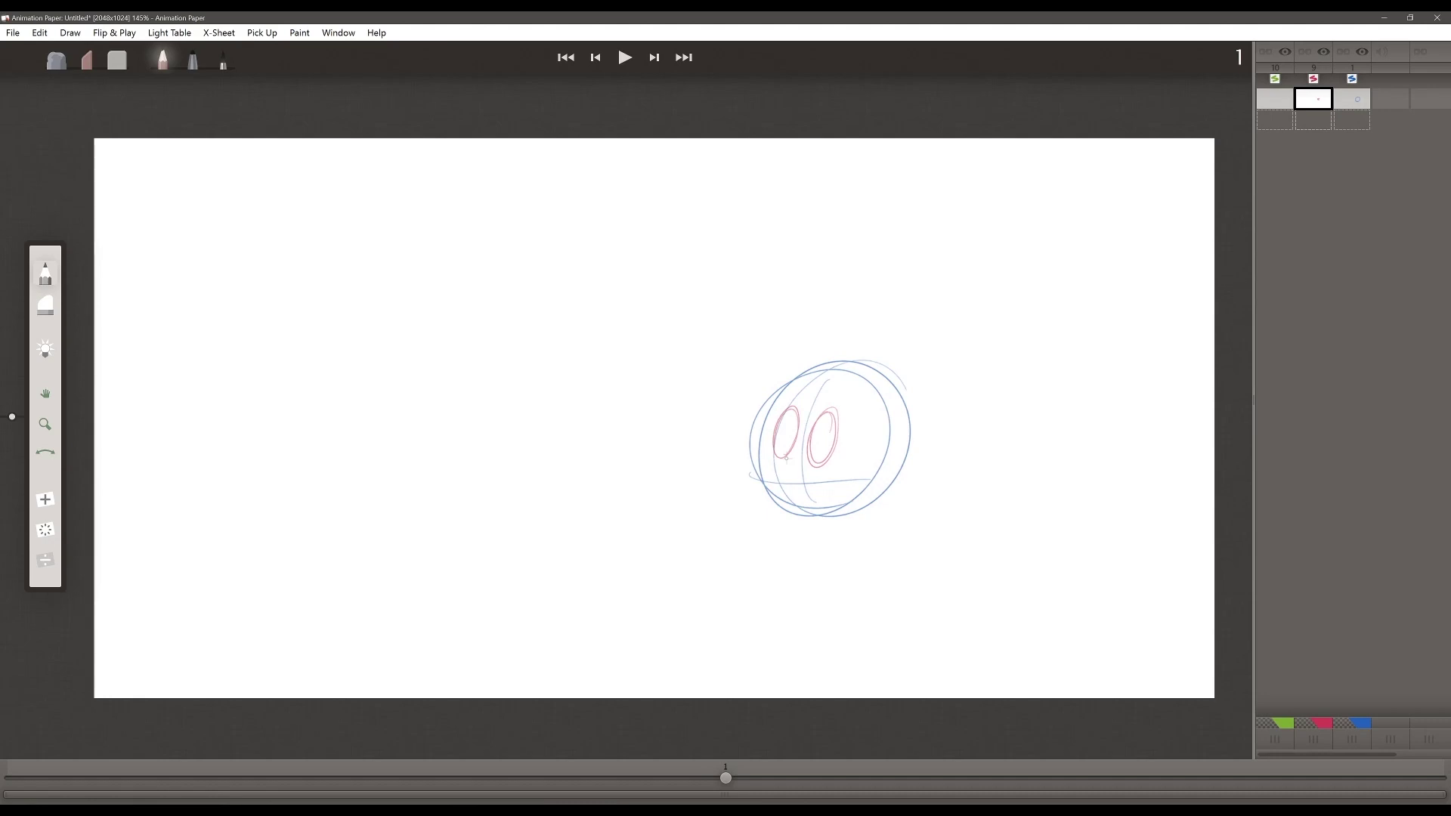
left_click(1279, 105)
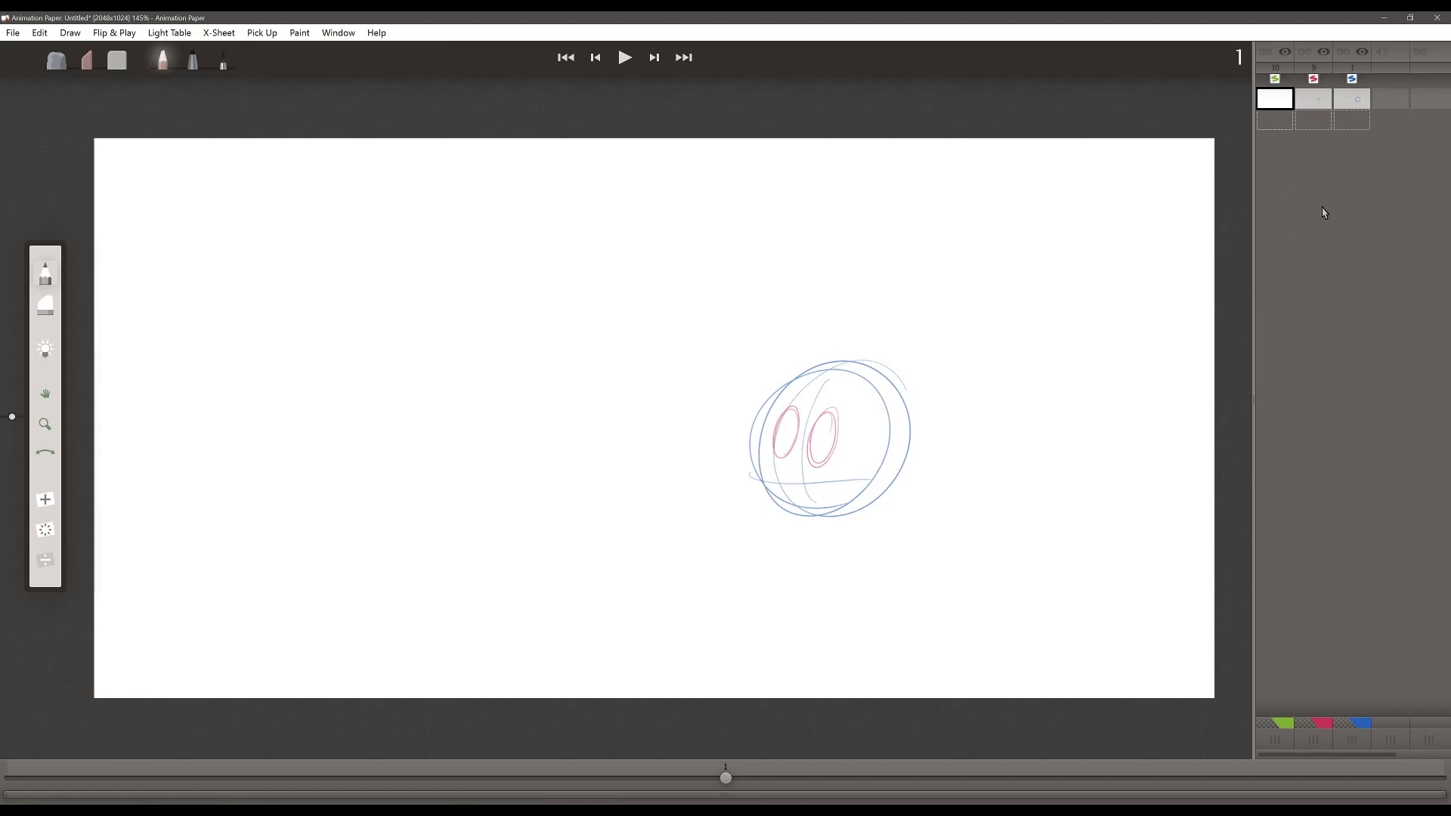
left_click_drag(781, 478, 848, 470)
Delete the circle, eyes and smile drawings from their layer cells.
left_click(1352, 100)
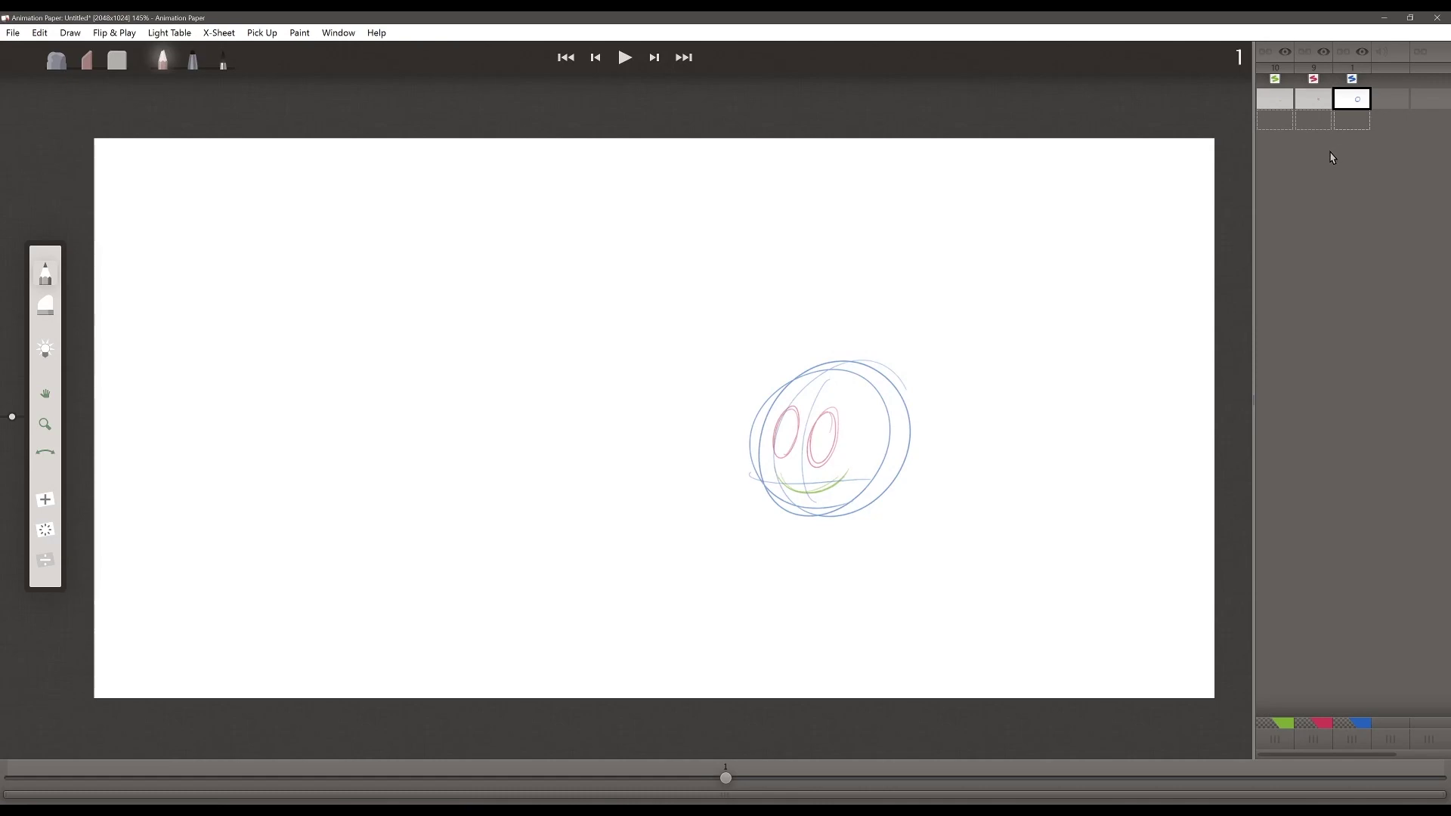
key("Delete")
left_click(1315, 100)
key("Delete")
left_click(1275, 106)
key("Delete")
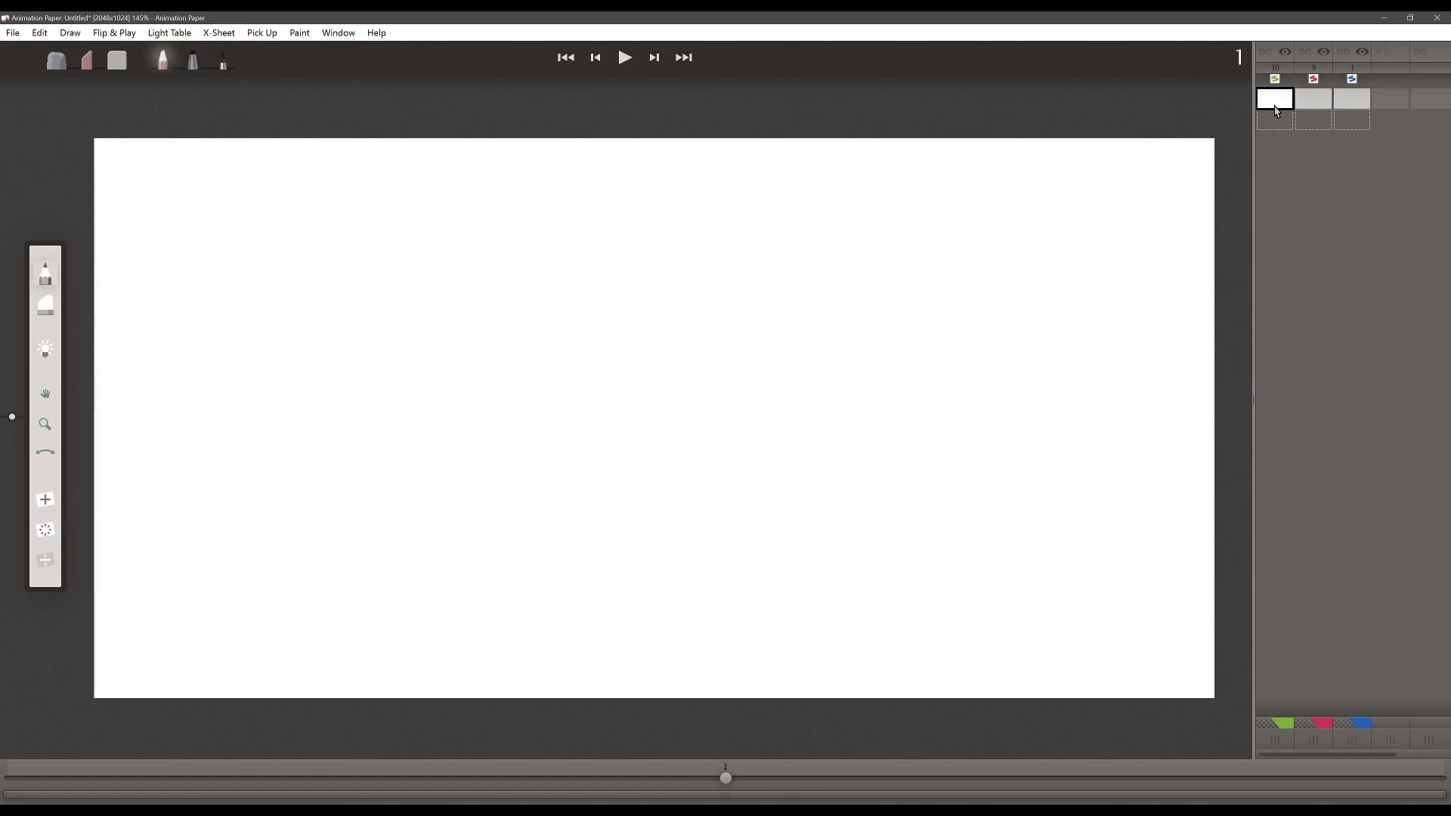
Remove the second layer via X-Sheet > Delete Layer and the other extra layer with Ctrl+Delete.
left_click(1322, 104)
left_click(218, 32)
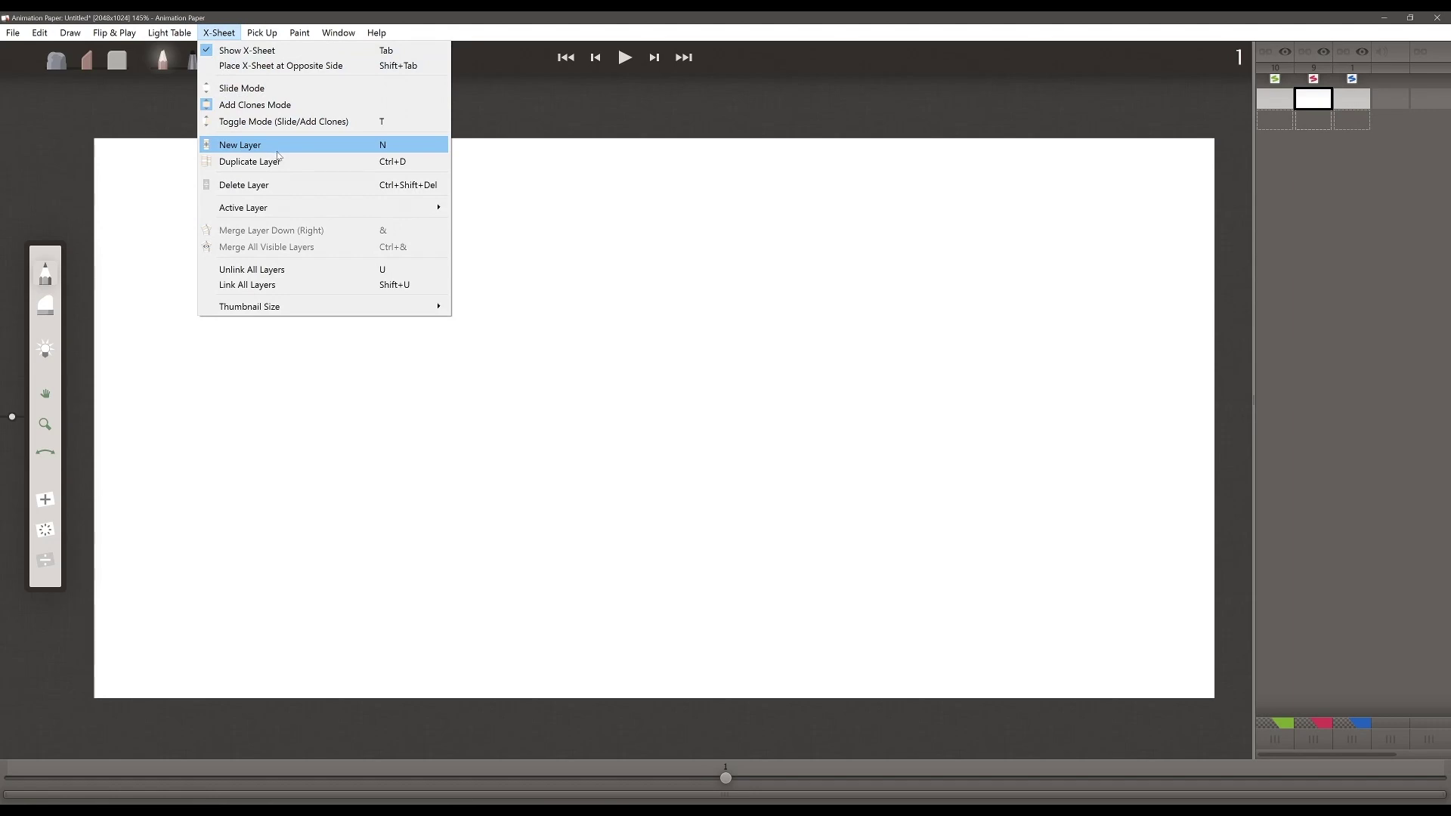
left_click(296, 184)
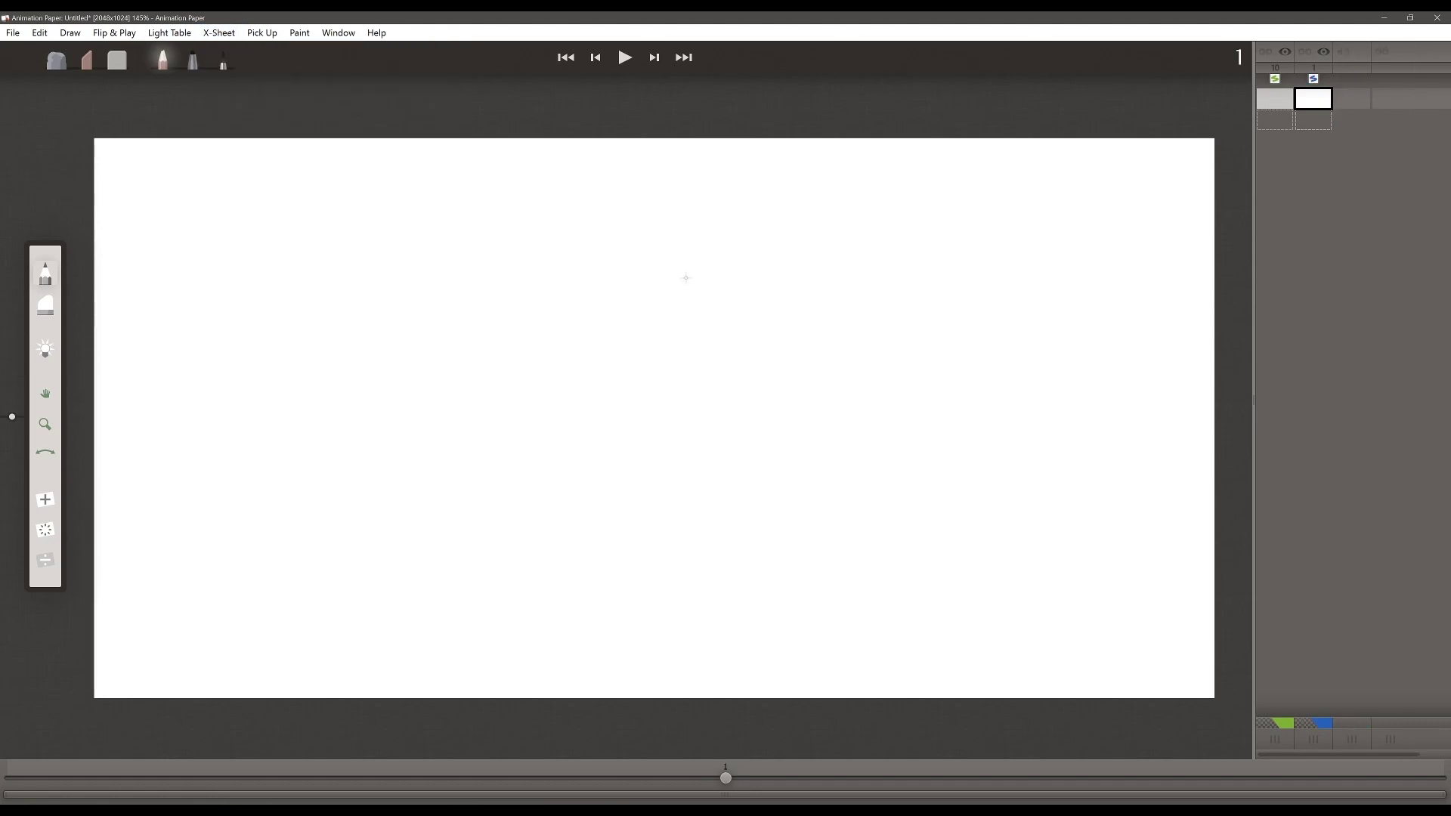
left_click(1274, 100)
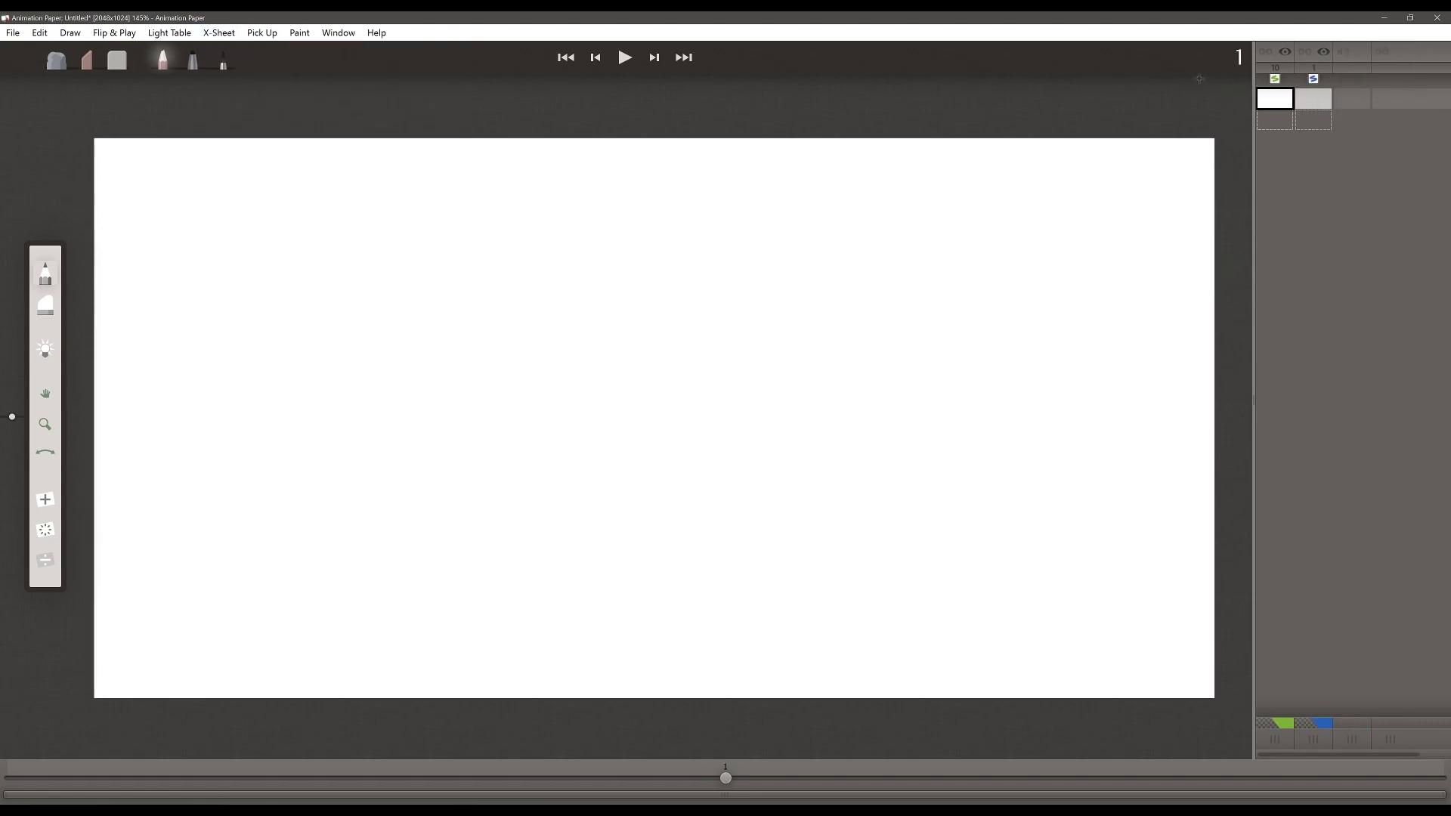
key("ctrl+Delete")
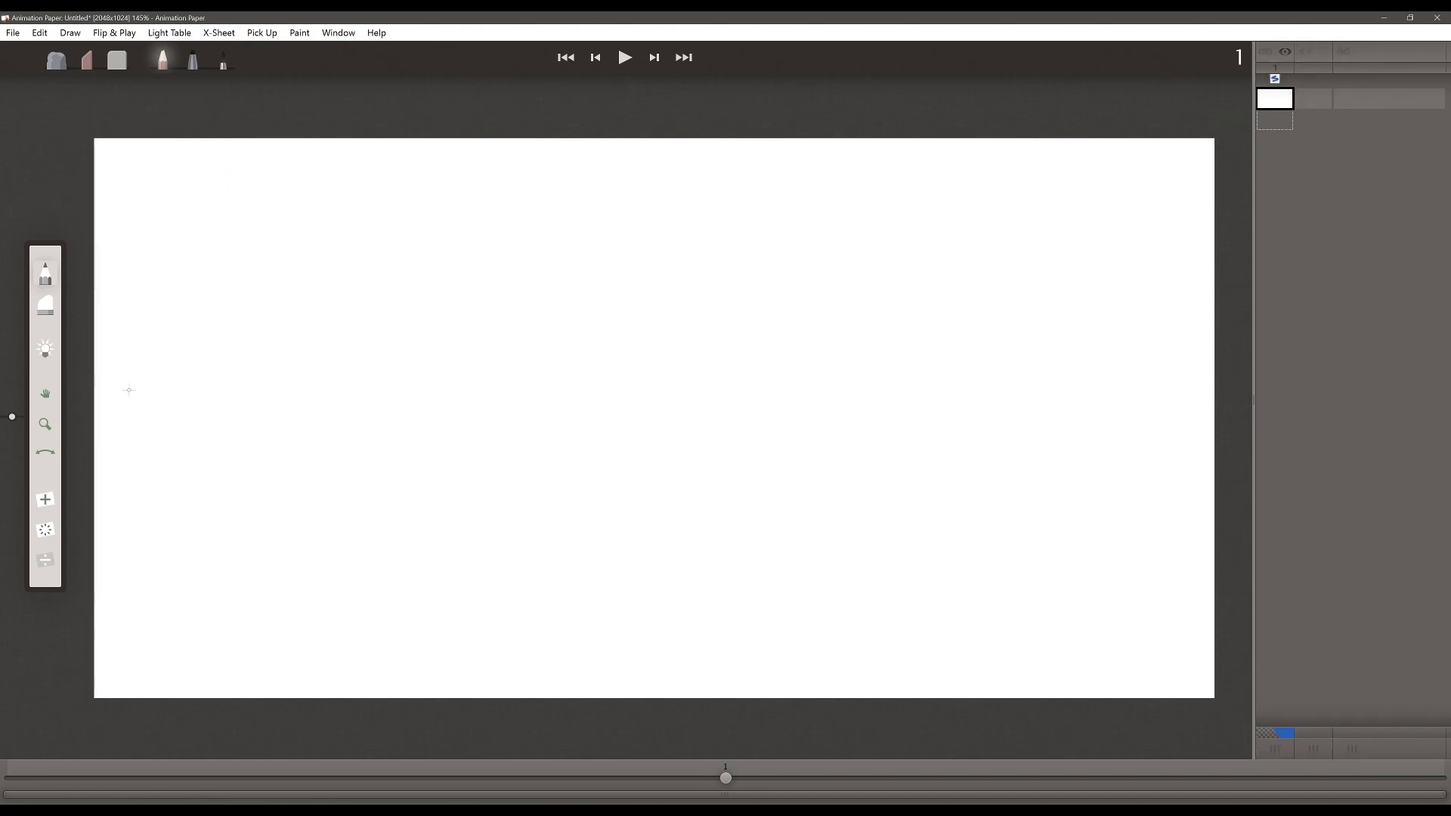
Add new frames until the animation has seven, then return to frame 1.
left_click(46, 500)
left_click(46, 500)
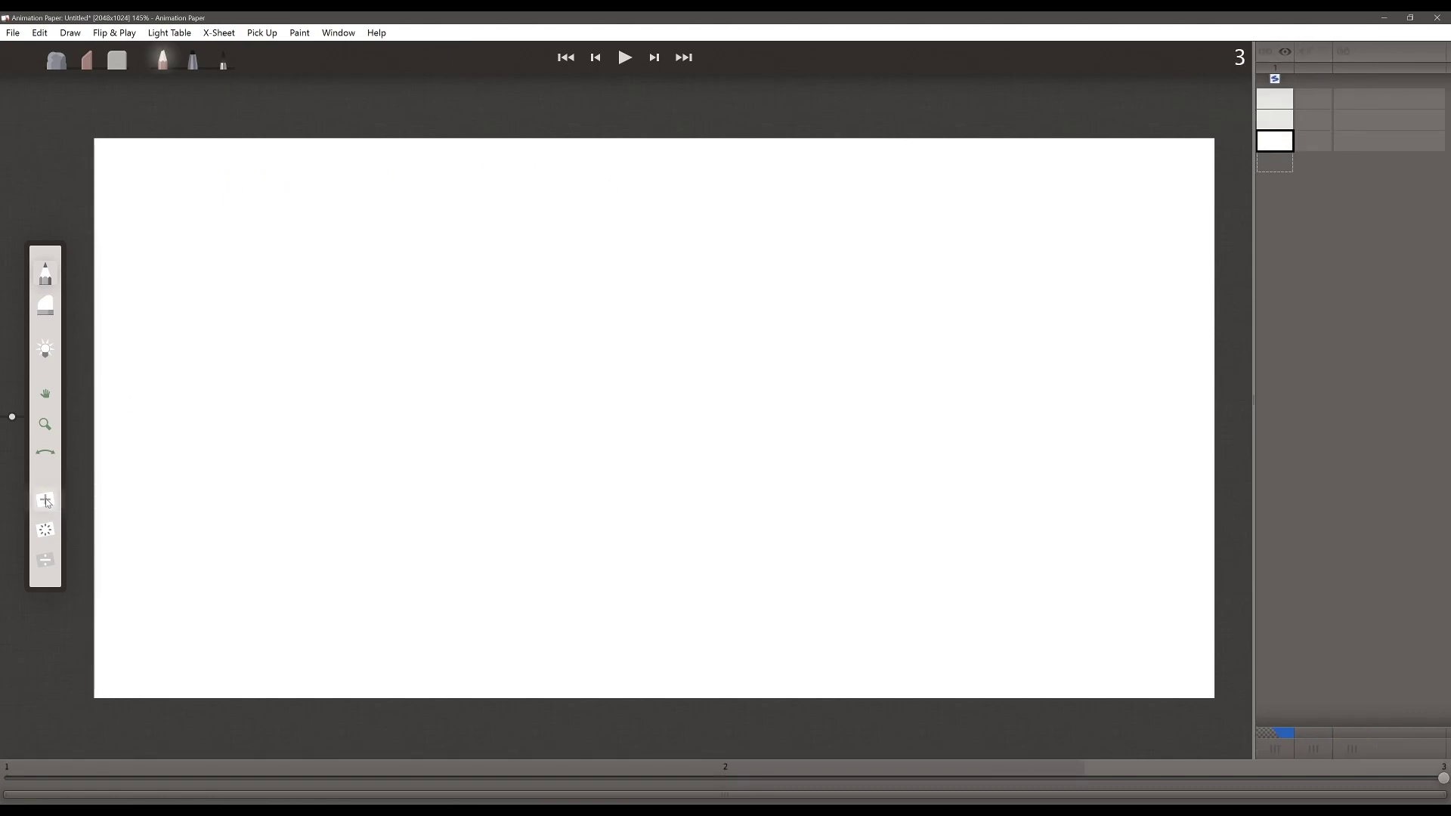
left_click(46, 501)
left_click(46, 501)
left_click(46, 500)
left_click(46, 500)
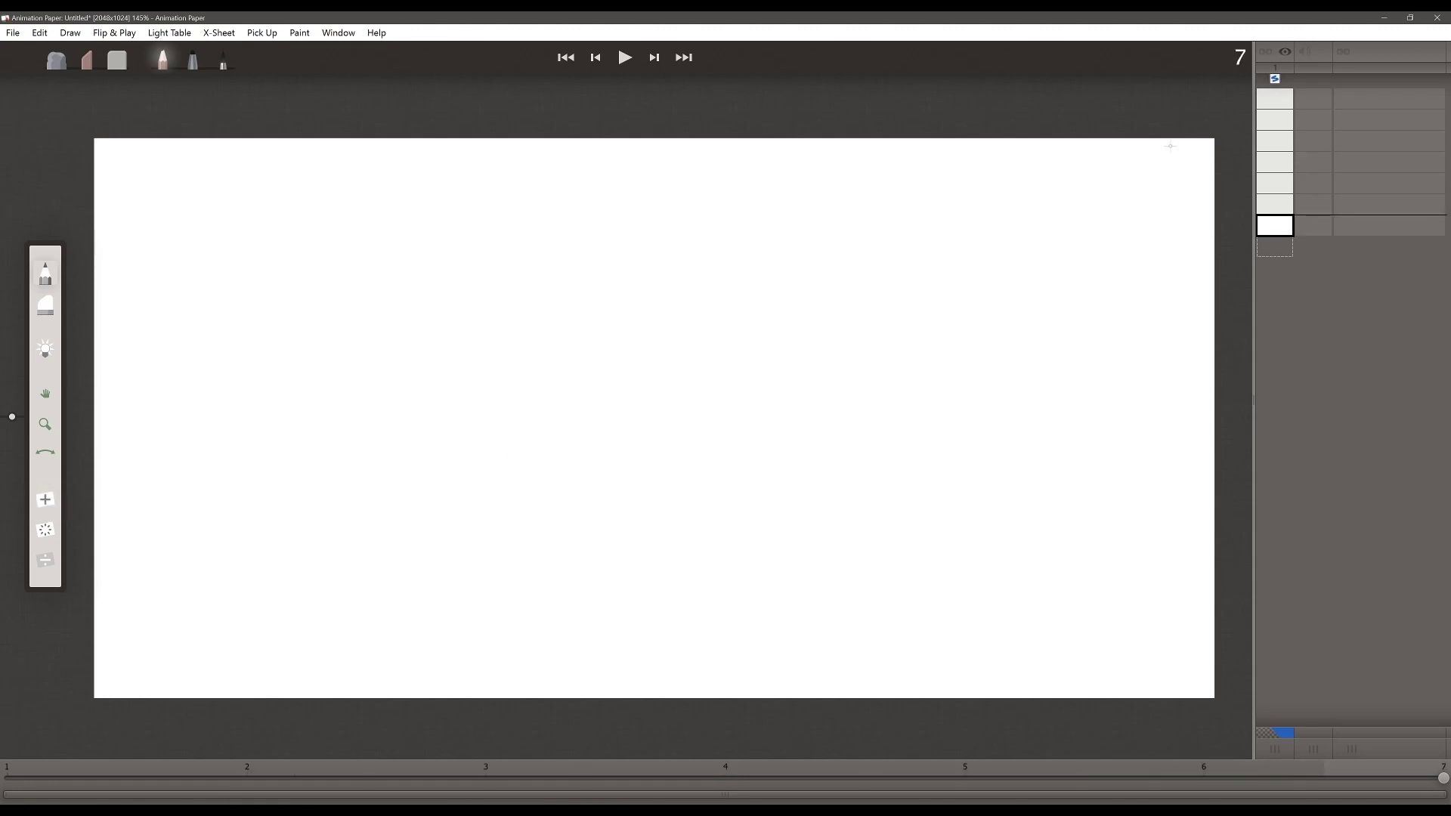
key("Home")
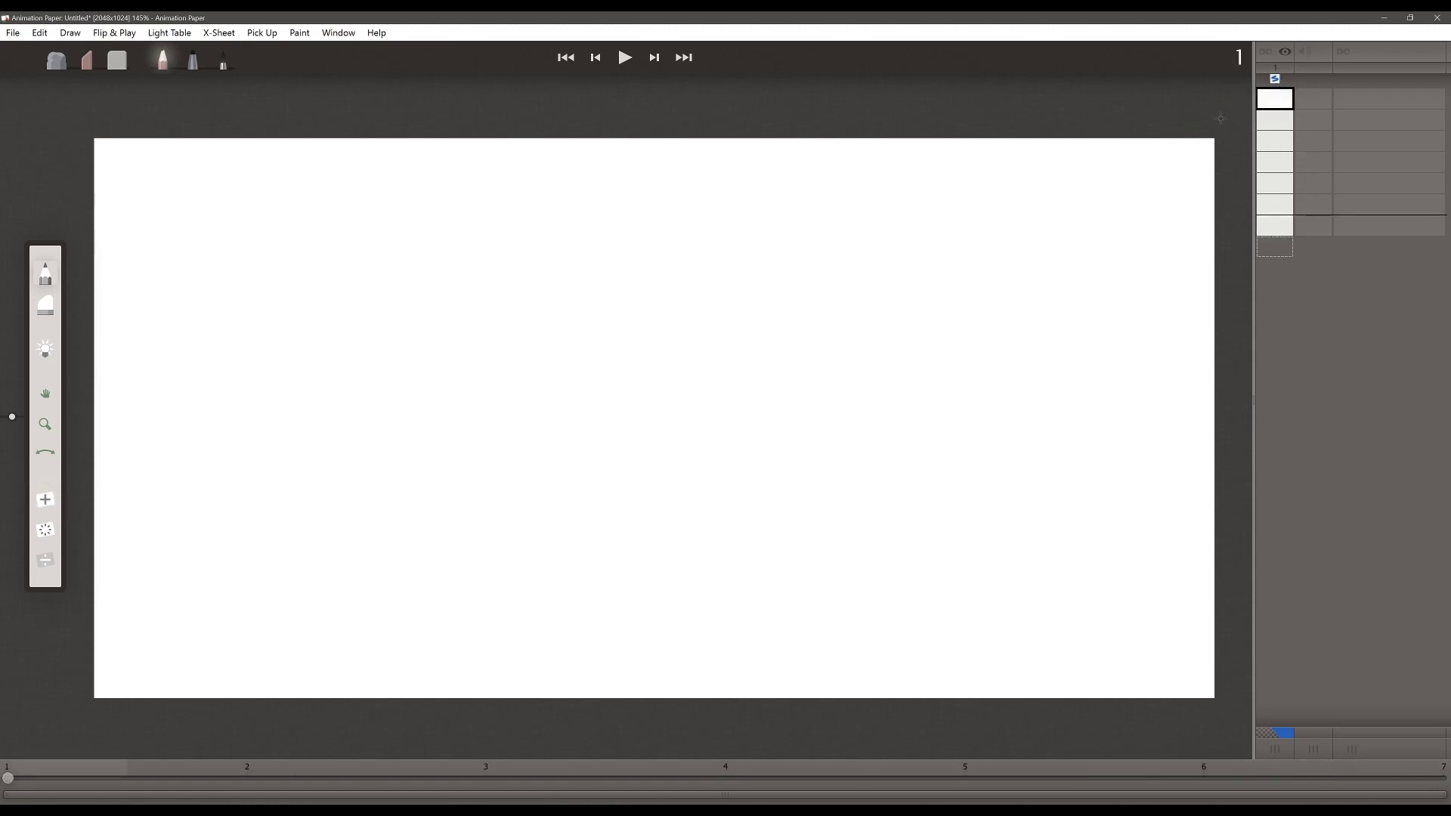
Draw circles on frames 1–3, moving from lower right up and leftward.
mouse_move(1005, 485)
left_mouse_down()
mouse_move(1011, 528)
mouse_move(1020, 480)
left_mouse_up()
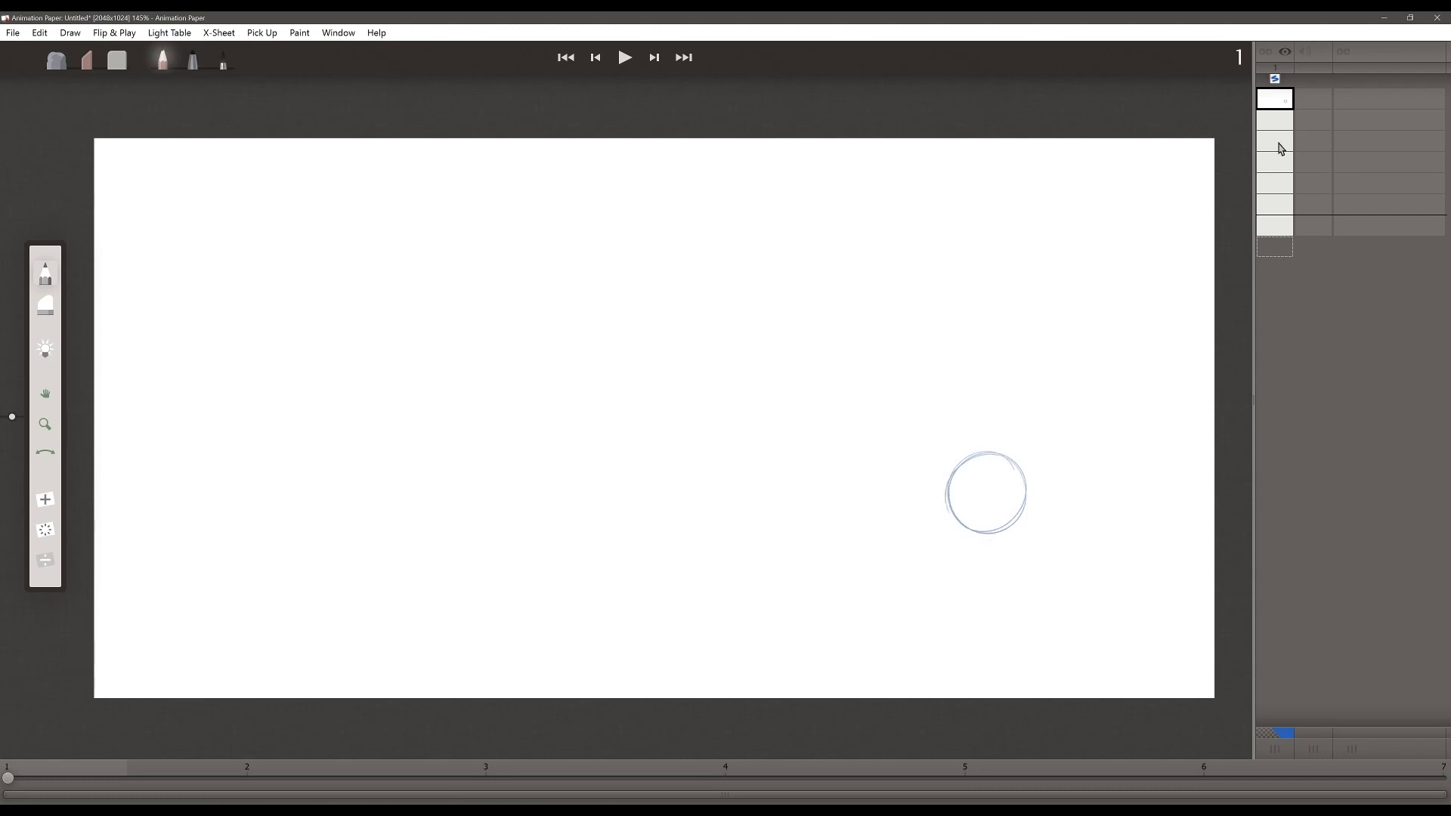
key("Right")
mouse_move(893, 396)
left_mouse_down()
mouse_move(941, 383)
mouse_move(892, 432)
left_mouse_up()
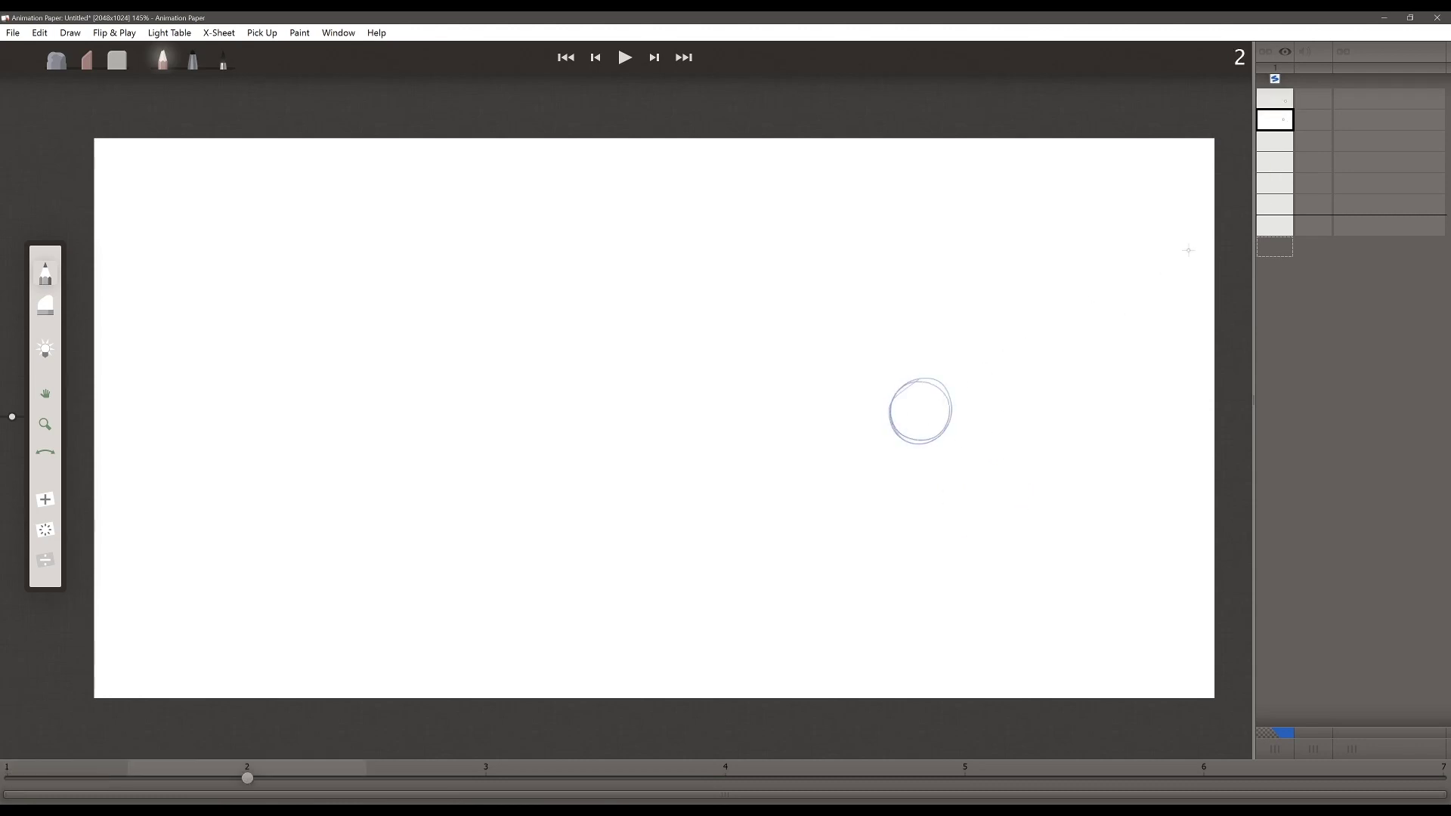
key("Right")
mouse_move(826, 375)
left_mouse_down()
mouse_move(806, 430)
mouse_move(794, 399)
mouse_move(824, 372)
left_mouse_up()
Turn on the Light Table and draw smaller, lower-left circles on frames 4 and 5.
left_click(46, 352)
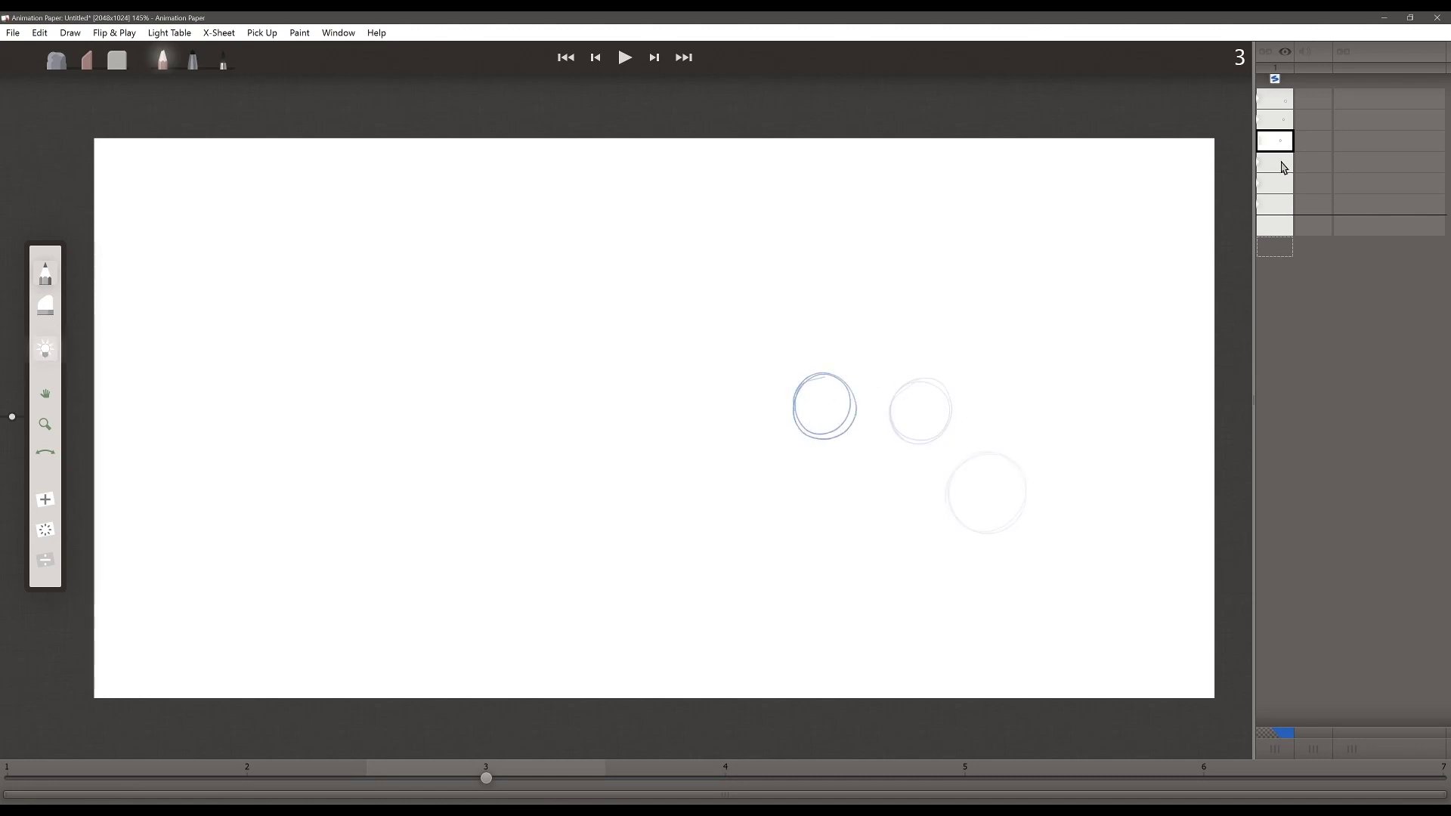
key("Right")
mouse_move(730, 422)
left_mouse_down()
mouse_move(749, 453)
mouse_move(769, 452)
left_mouse_up()
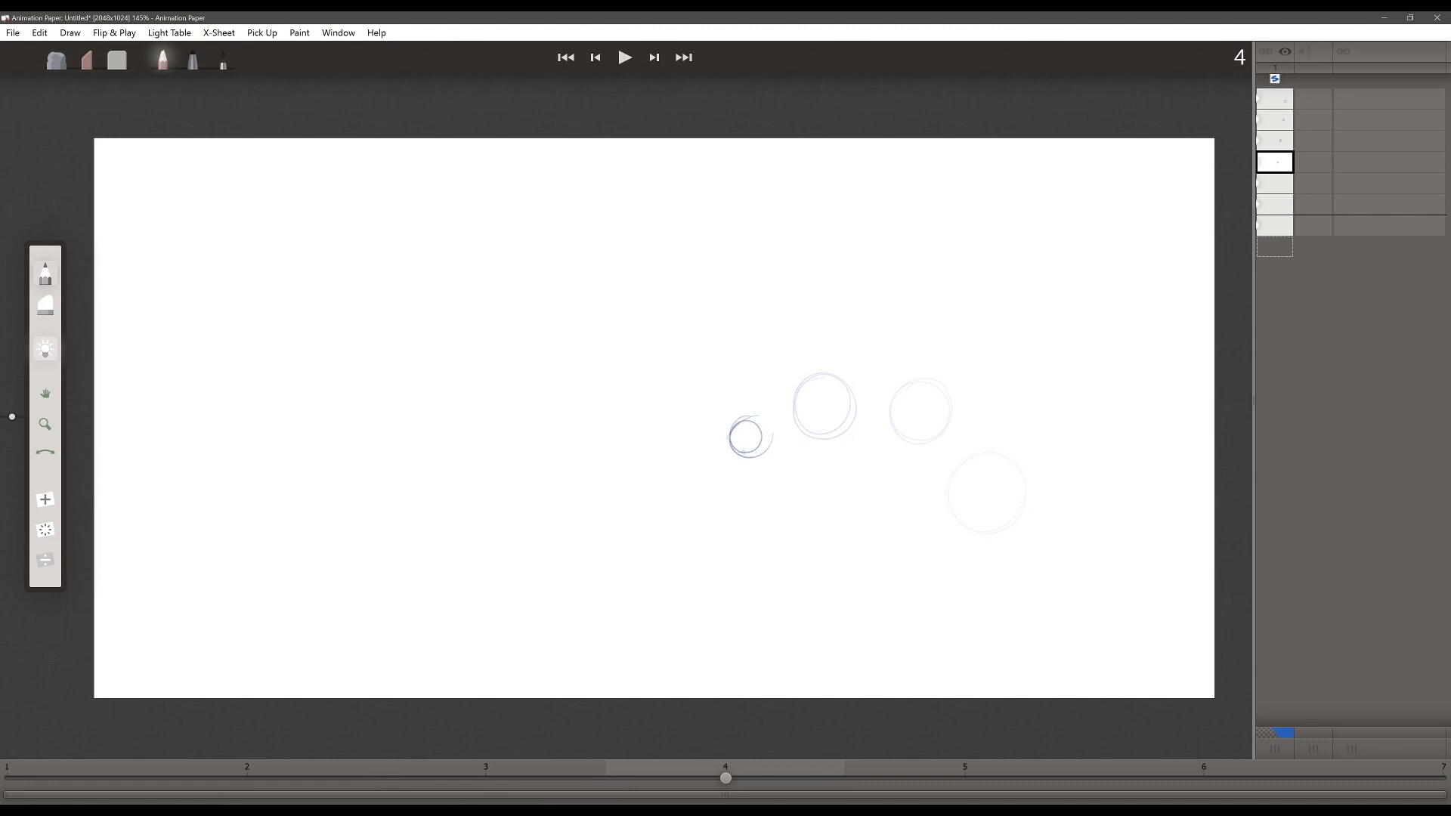
key("Right")
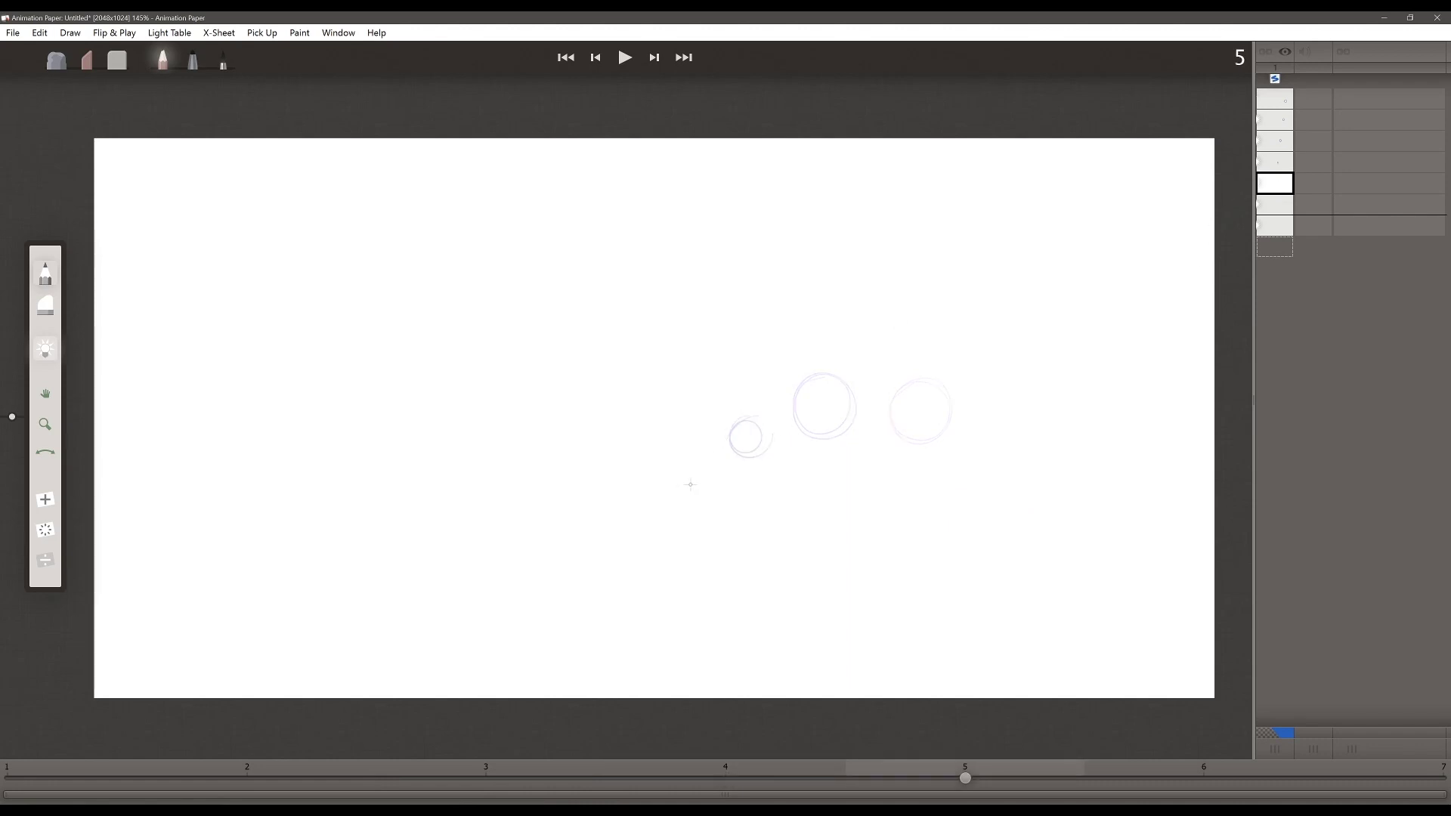
mouse_move(693, 486)
left_mouse_down()
mouse_move(719, 489)
mouse_move(677, 554)
left_mouse_up()
key("Right")
key("Right")
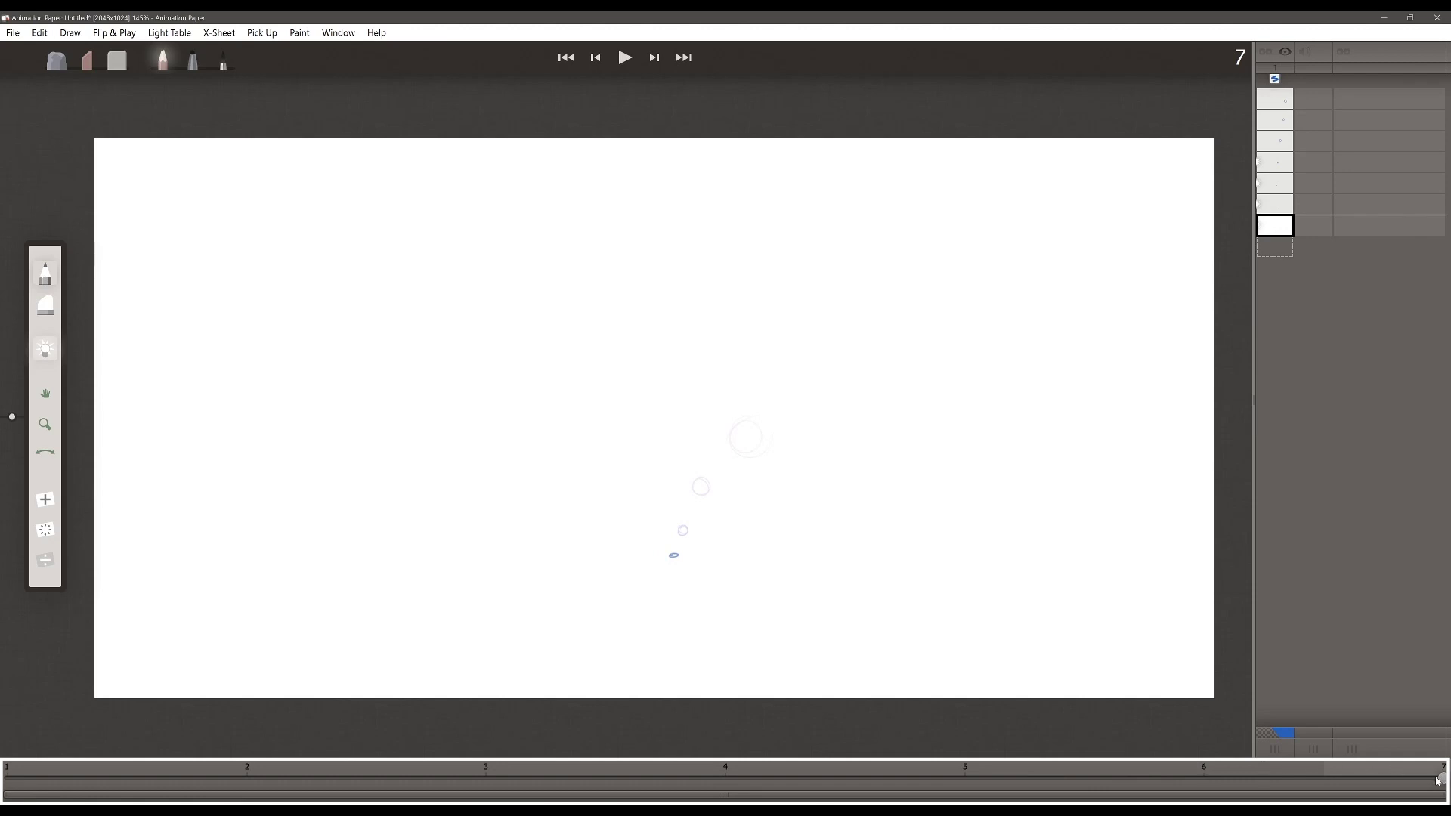
left_click_drag(1133, 770, 1443, 778)
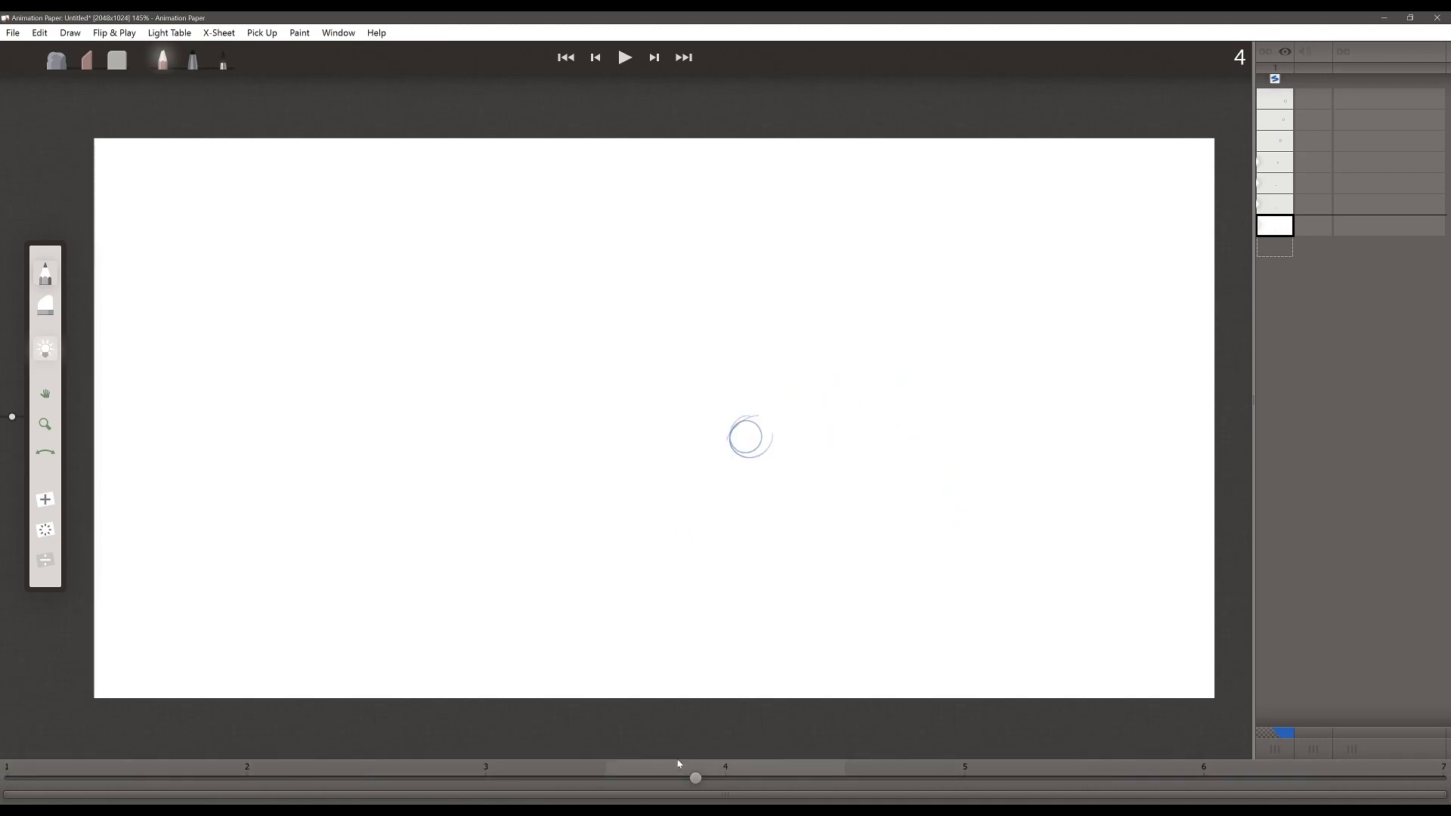